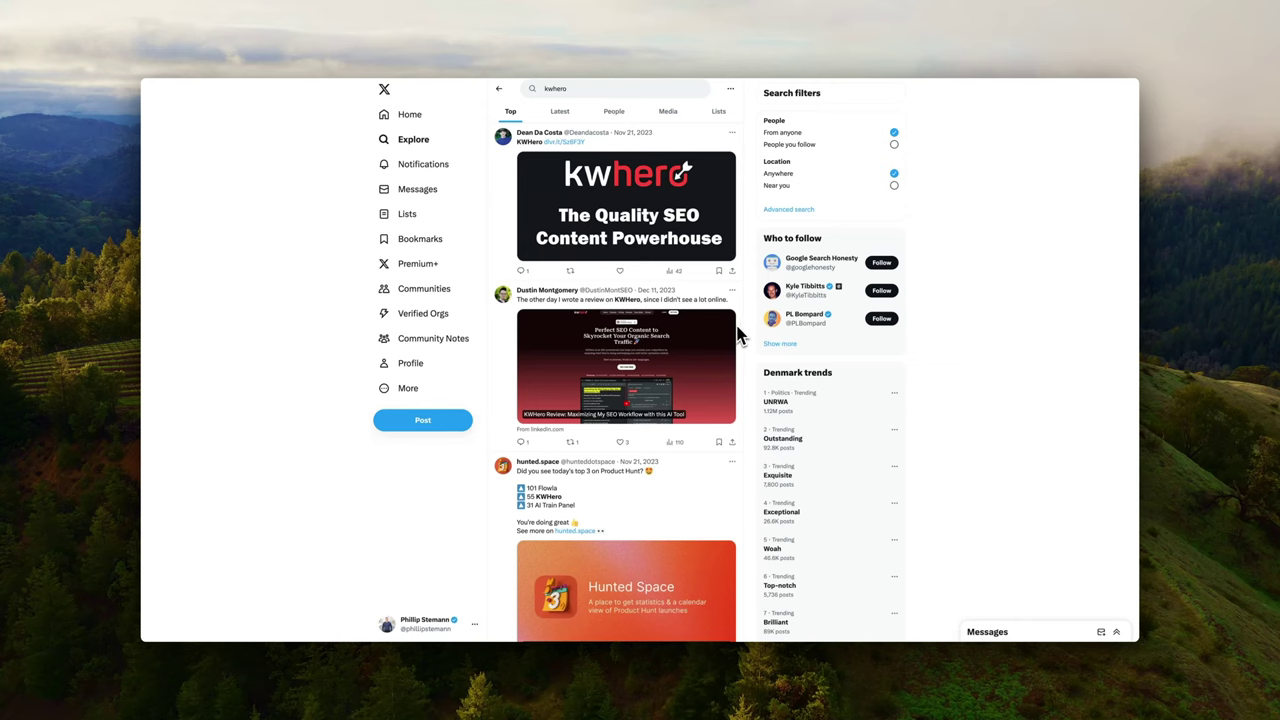
- Scroll down through the KWHero homepage to browse its sections
scroll(737, 336, "down", 5)
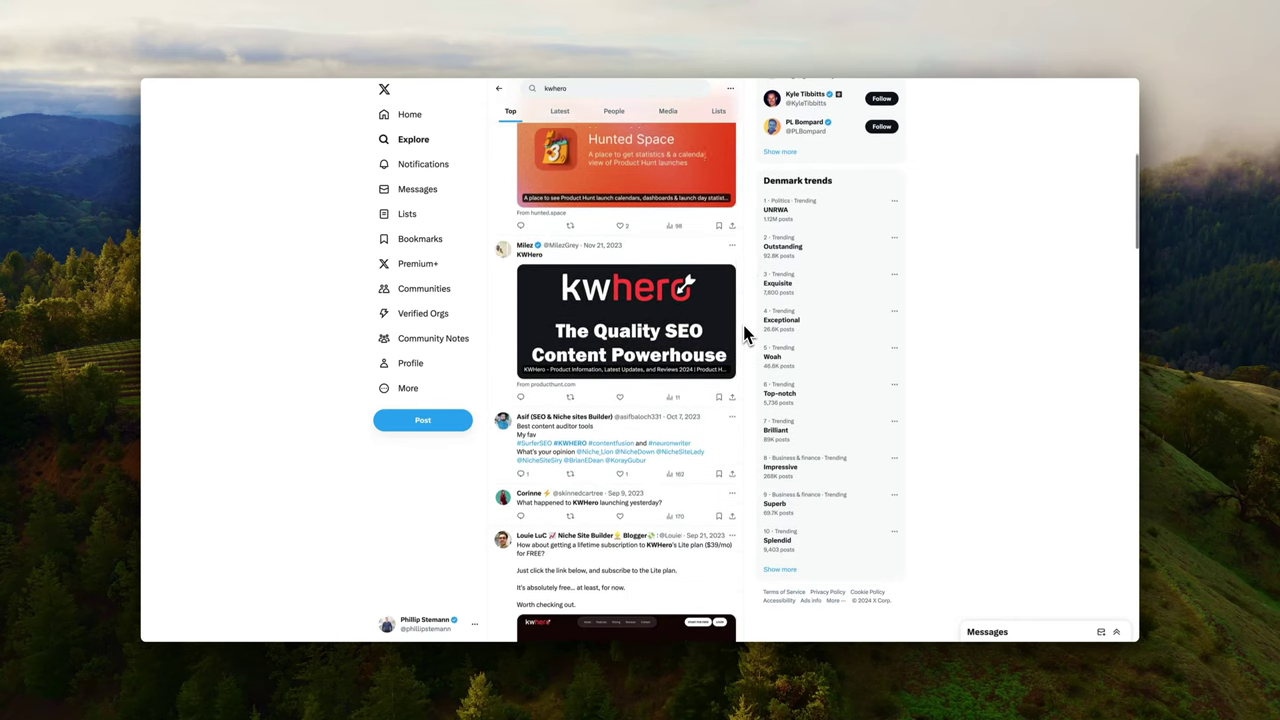
scroll(743, 334, "down", 15)
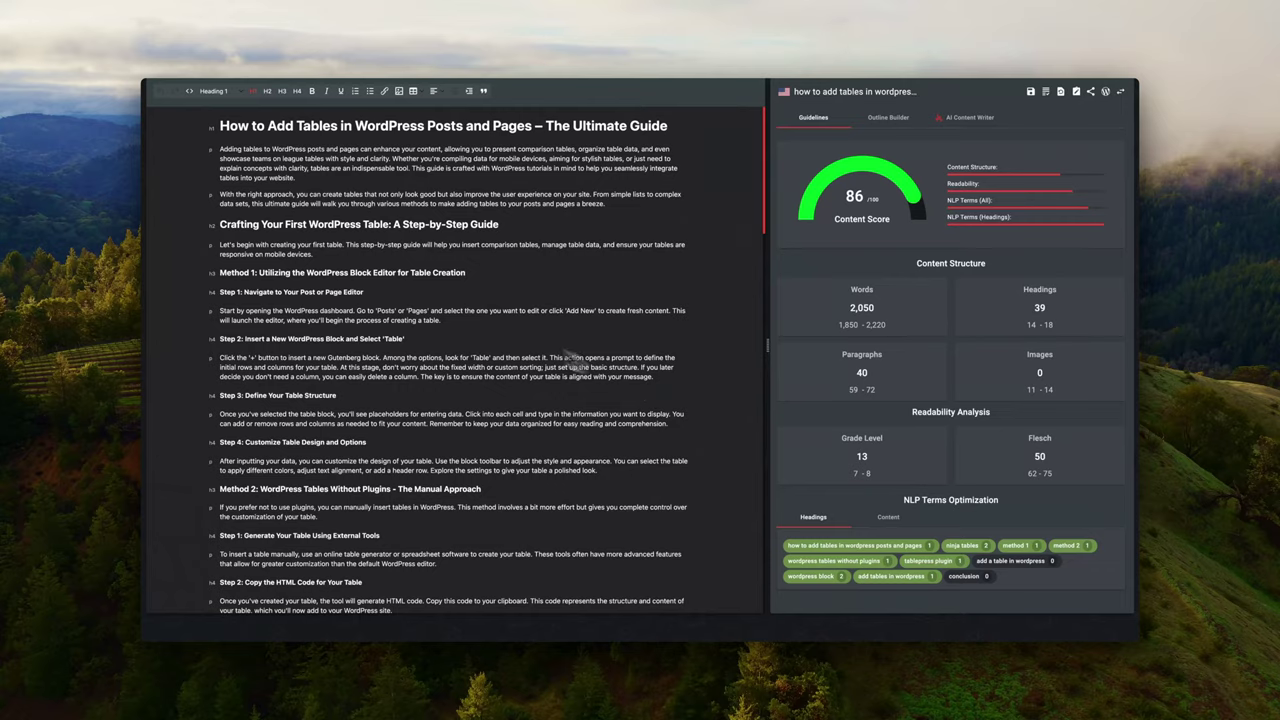
scroll(570, 358, "down", 5)
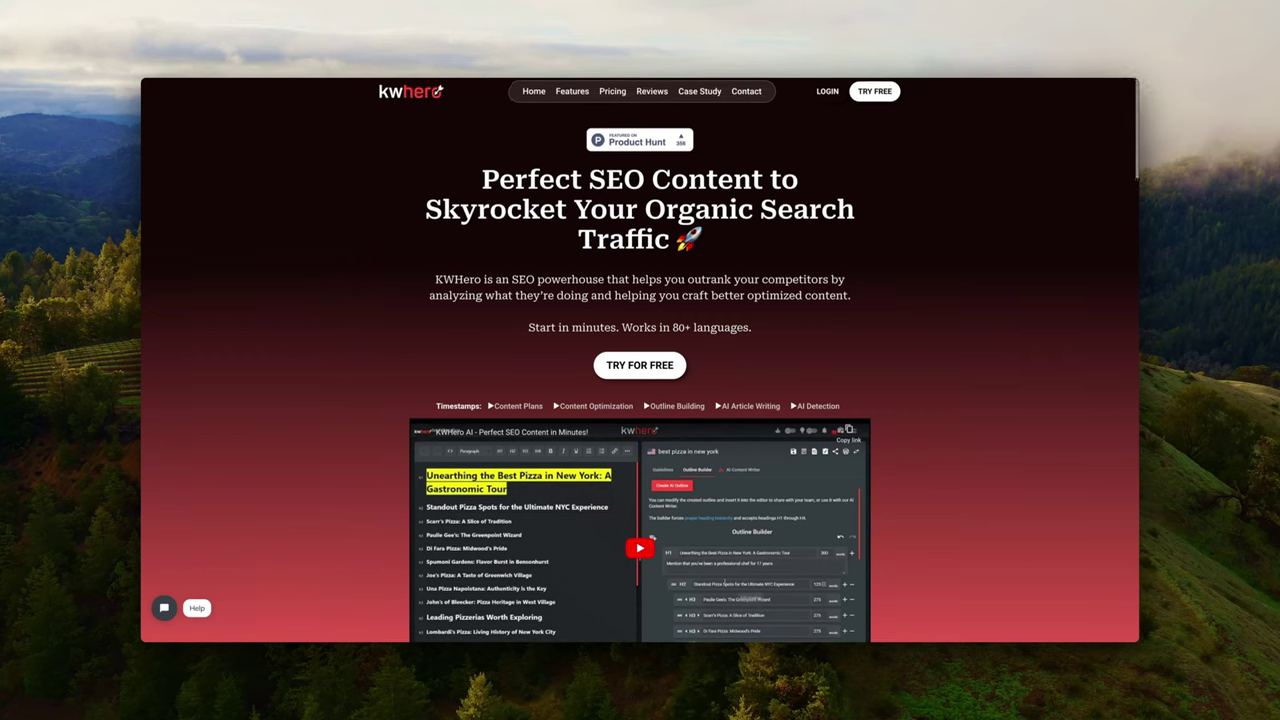
scroll(640, 360, "down", 2)
scroll(640, 360, "down", 5)
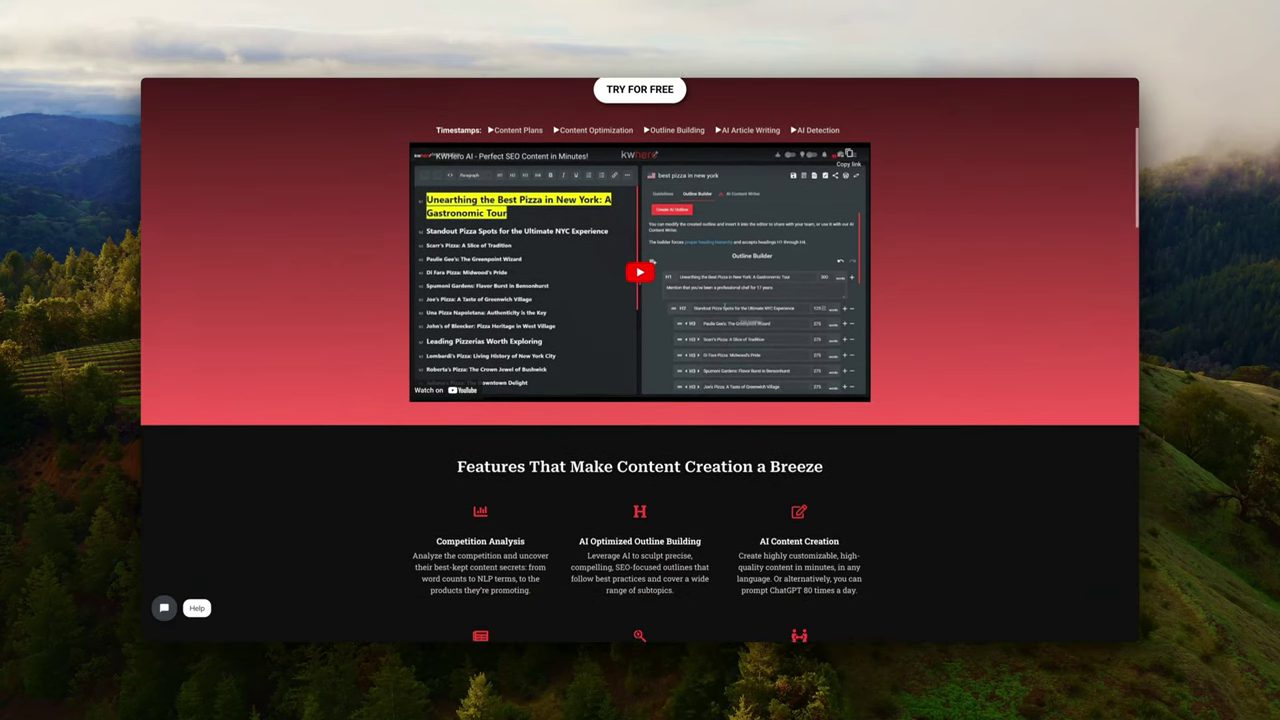
scroll(640, 360, "down", 5)
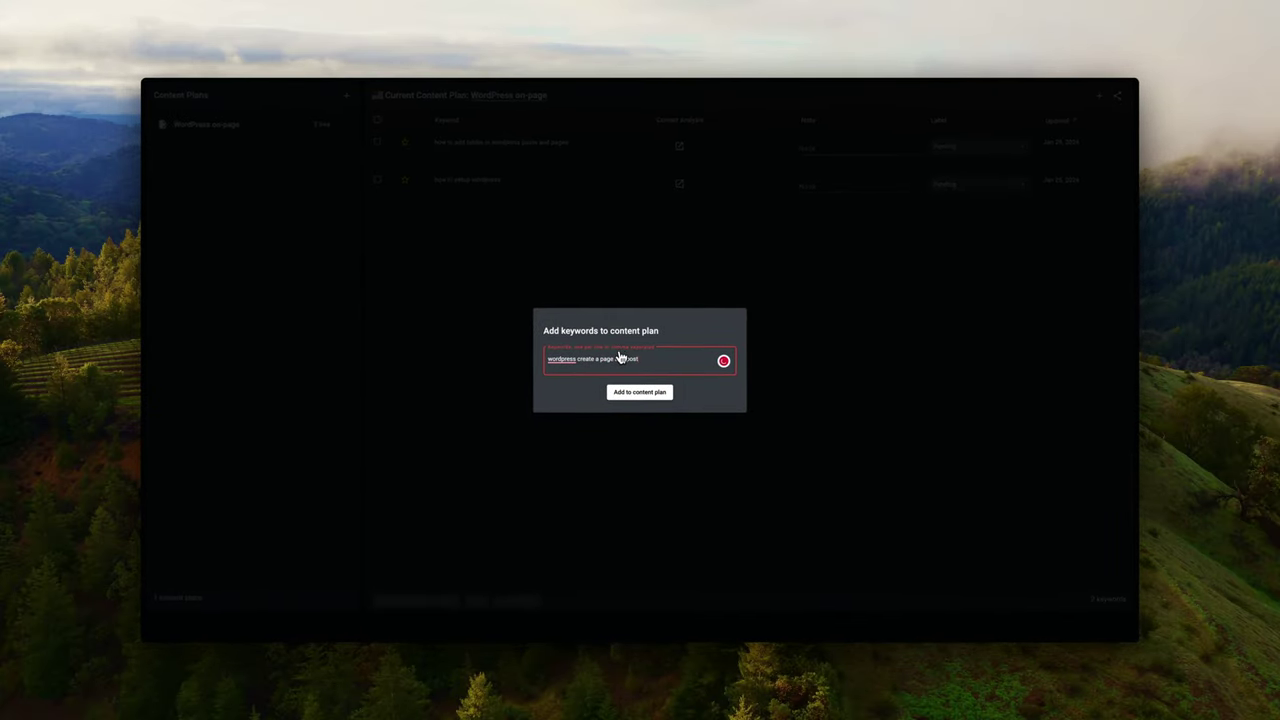
- Add 'wordpress create a page and post' to the plan and open the tables keyword's content analysis
left_click(637, 393)
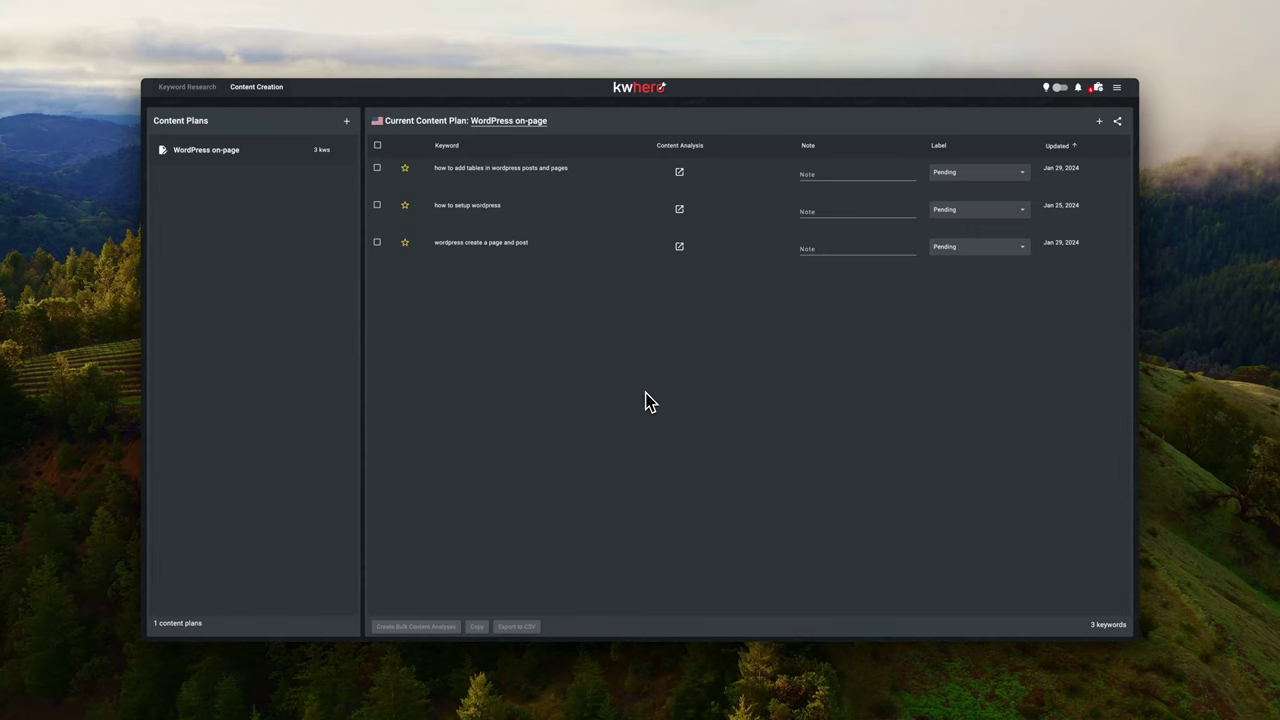
left_click(448, 270)
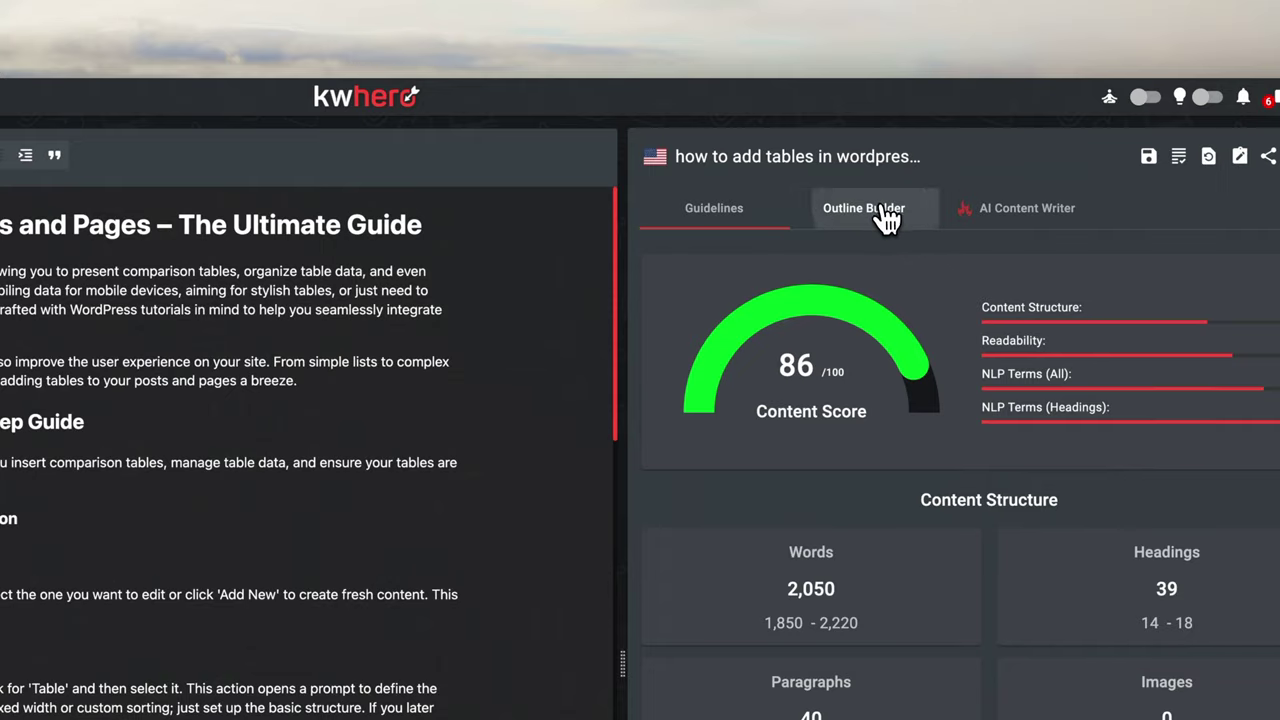
- In the Outline Builder, move the Step 1 heading to the top and expand it
left_click(864, 208)
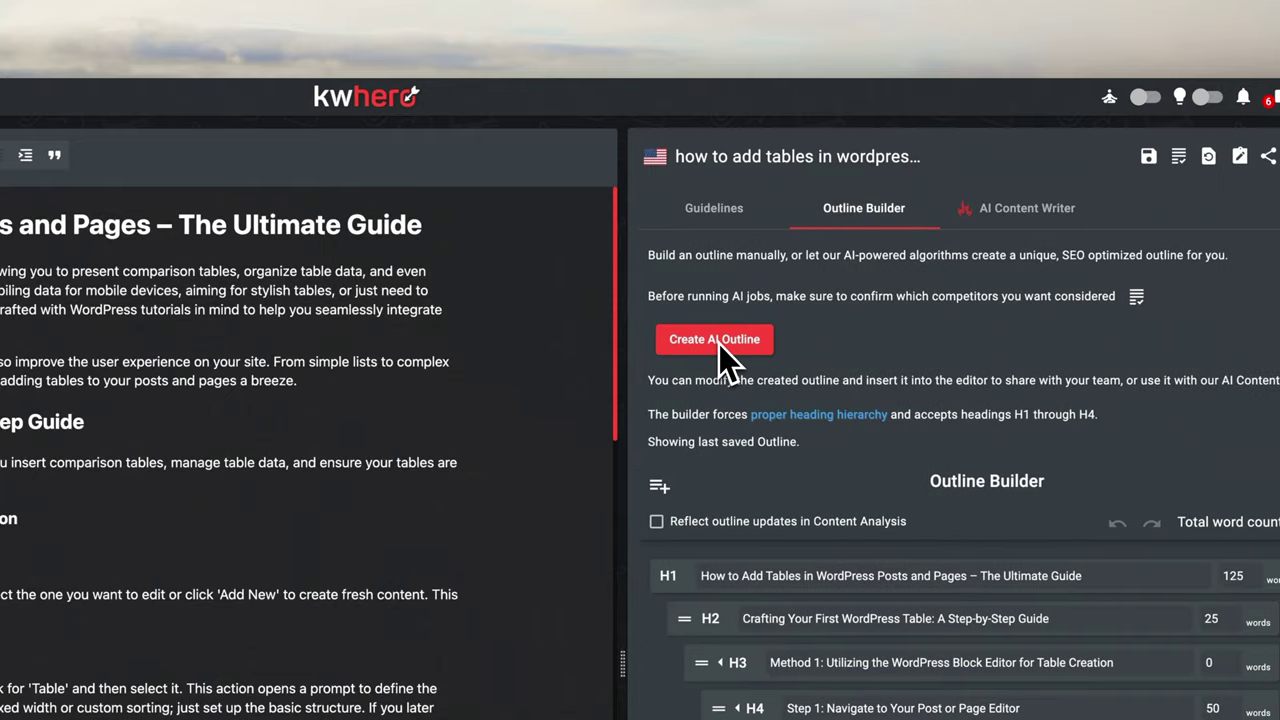
scroll(720, 342, "down", 5)
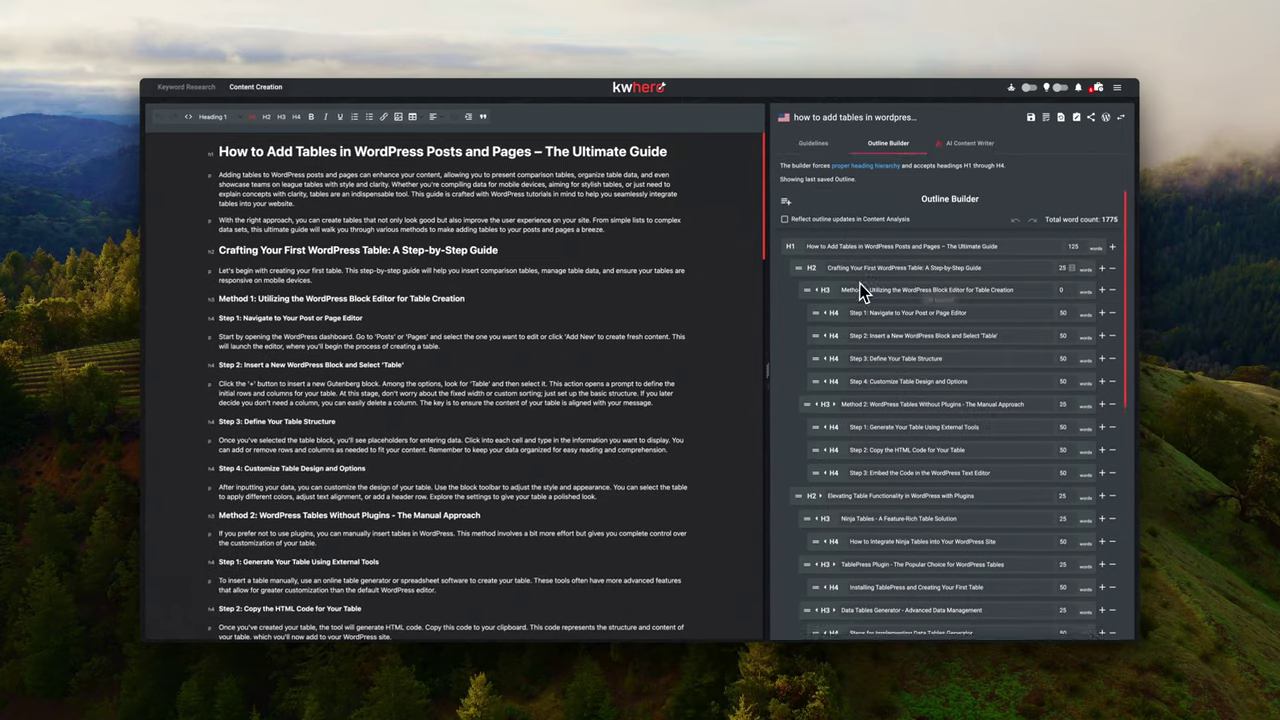
scroll(860, 288, "down", 2)
left_click_drag(816, 266, 814, 280)
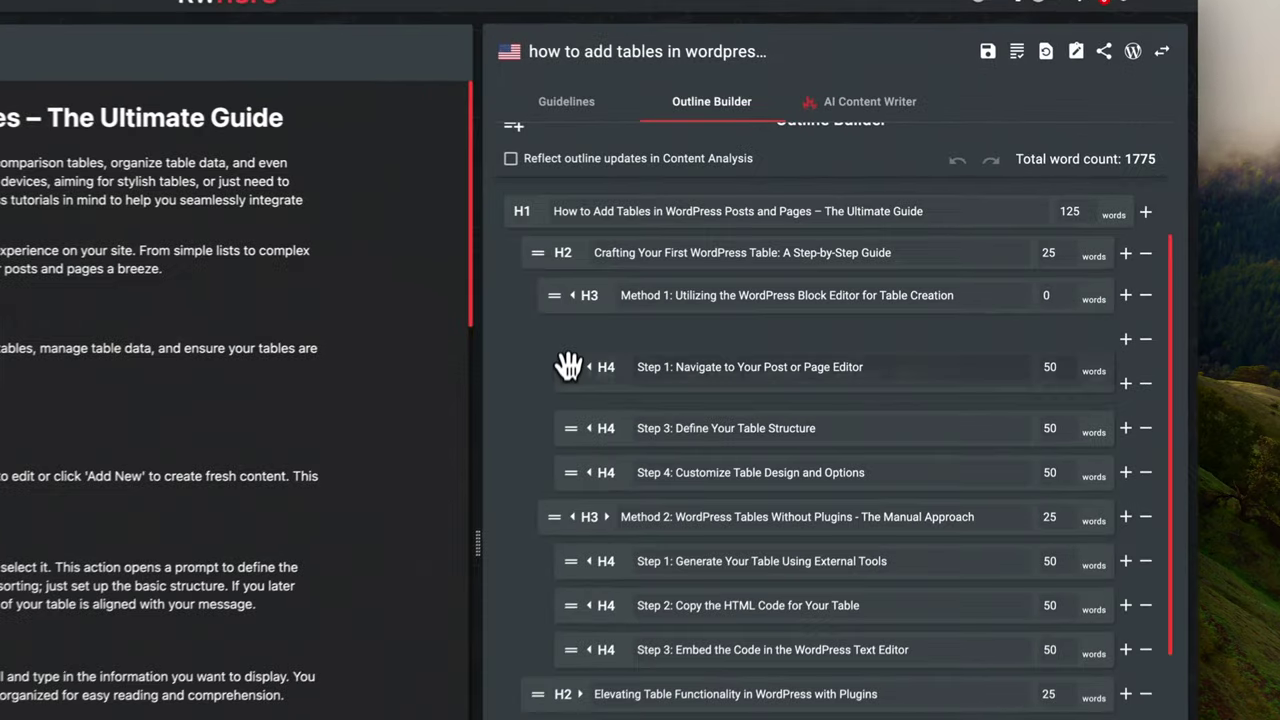
mouse_move(568, 366)
left_mouse_down()
mouse_move(556, 394)
mouse_move(560, 352)
left_mouse_up()
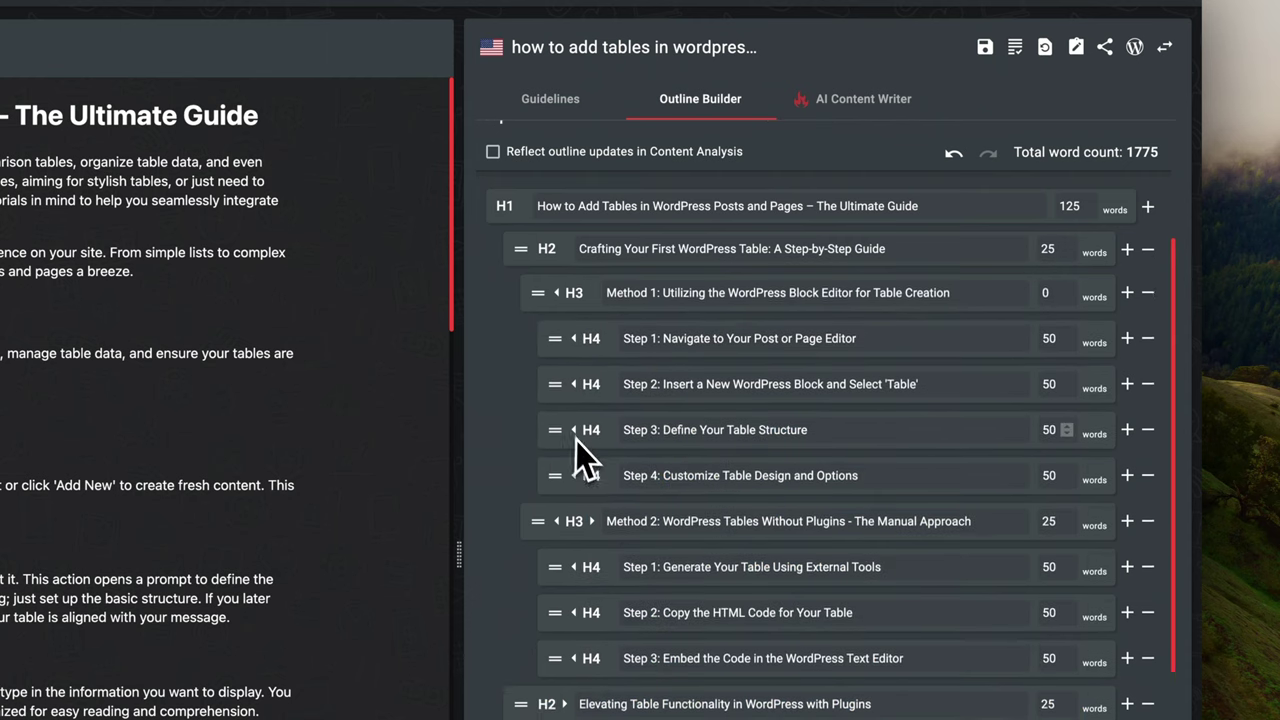
scroll(581, 445, "down", 1)
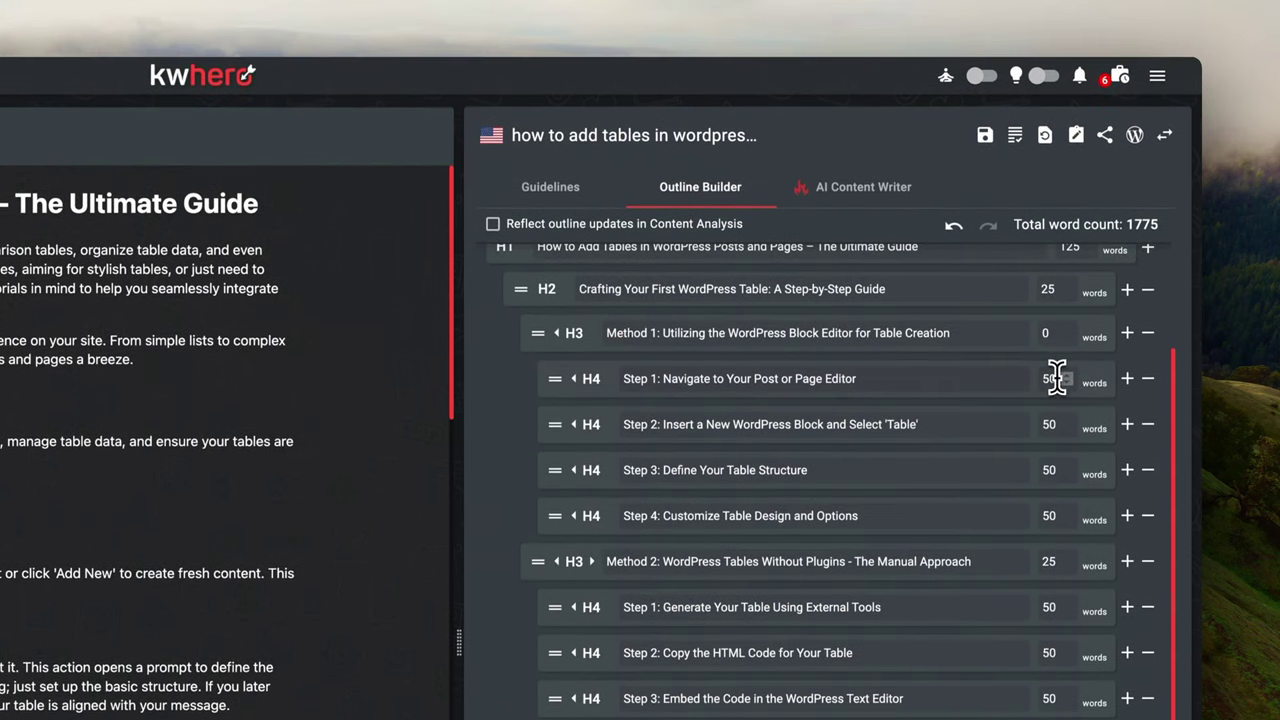
left_click(966, 378)
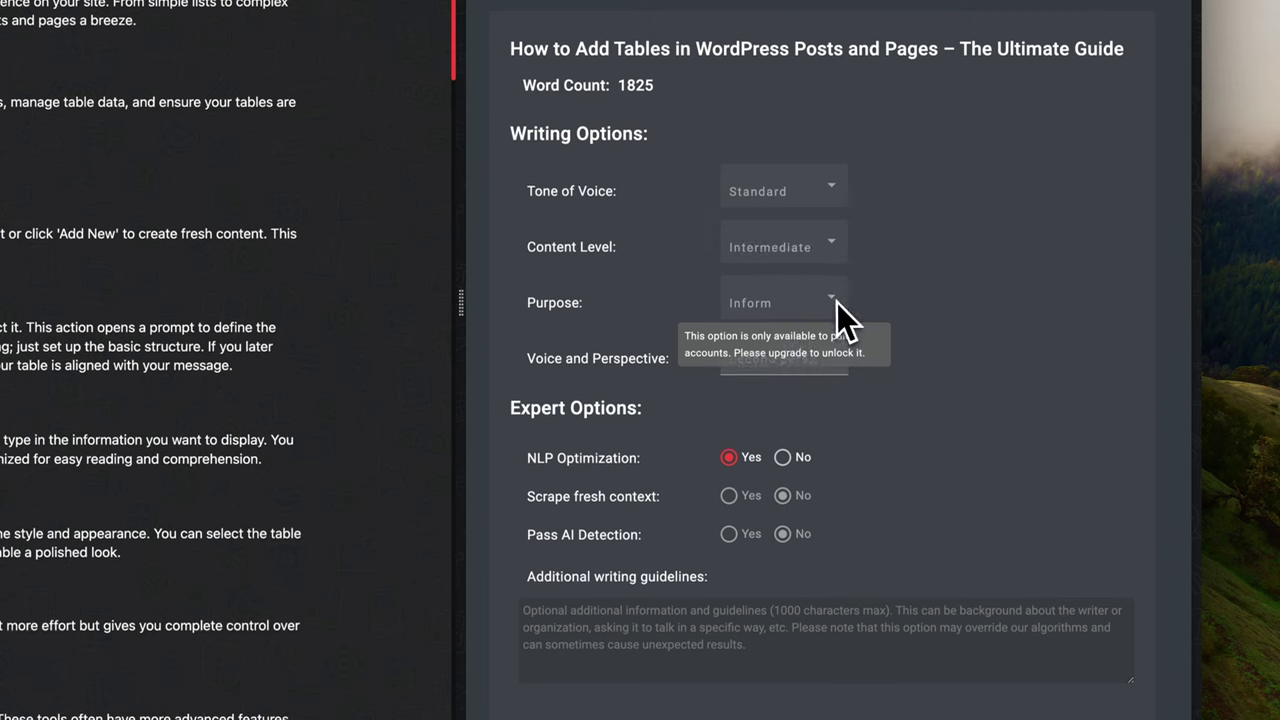
left_click(850, 370)
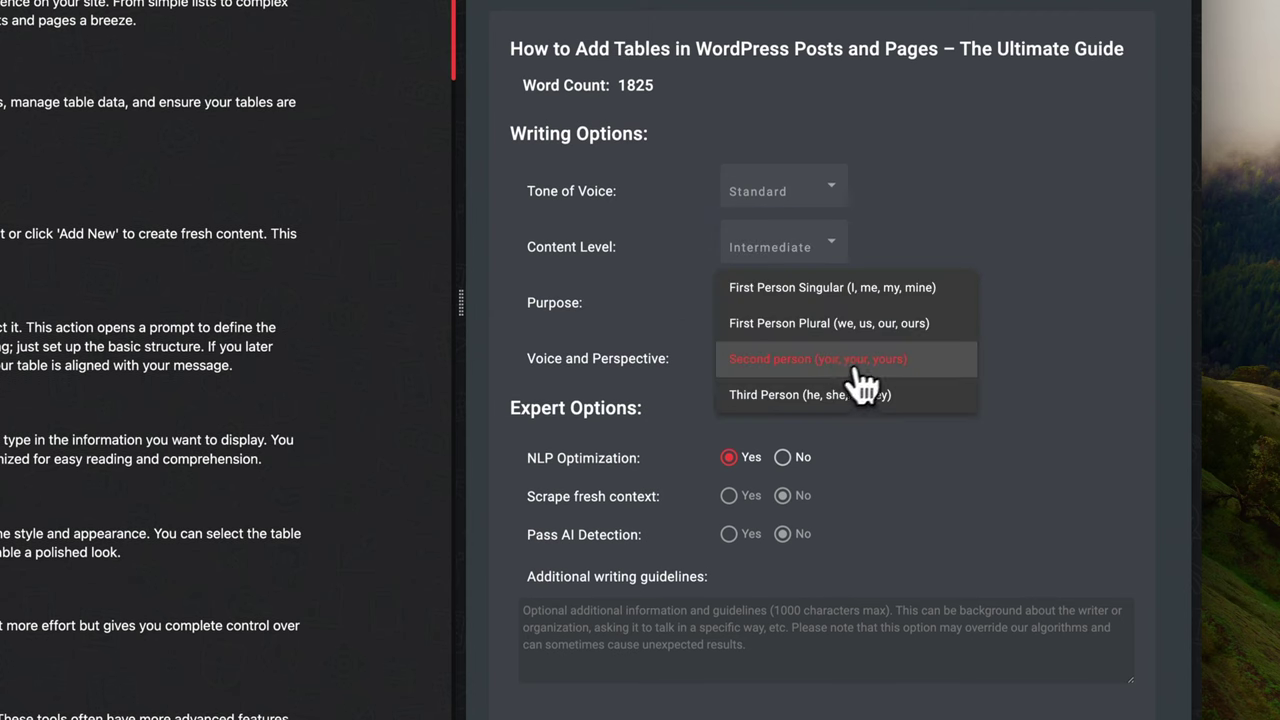
left_click(866, 370)
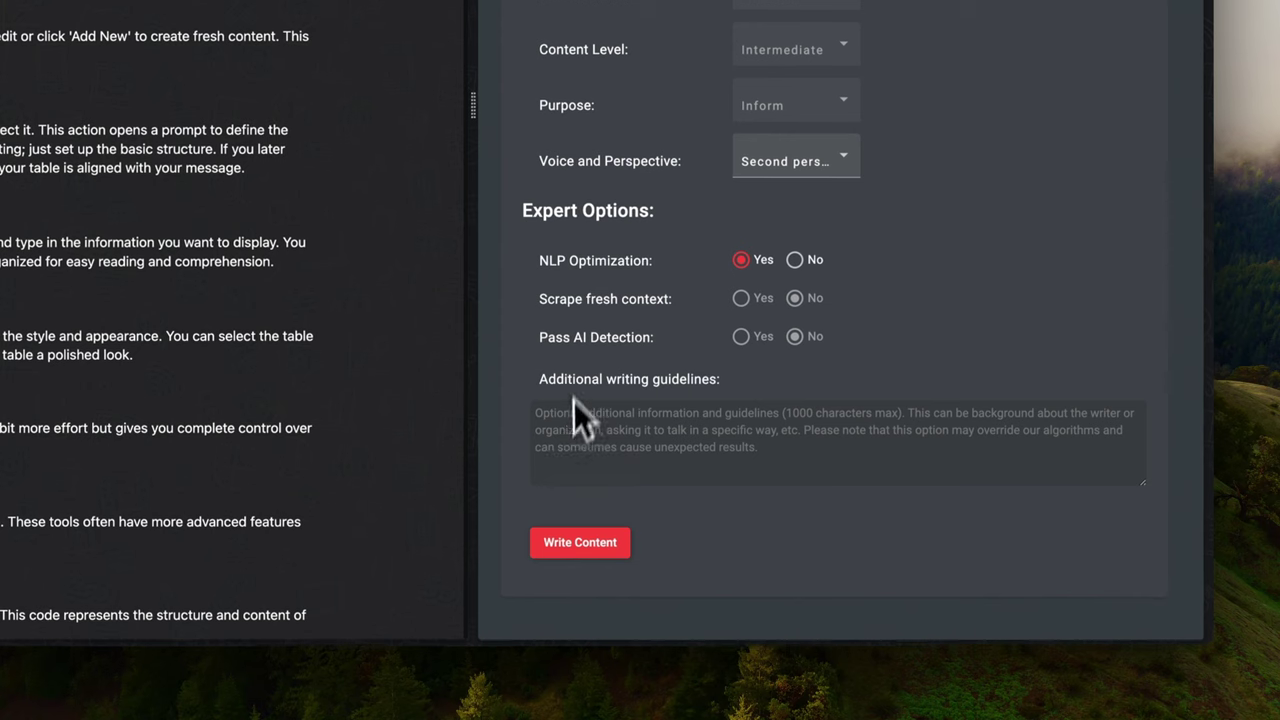
left_click(837, 433)
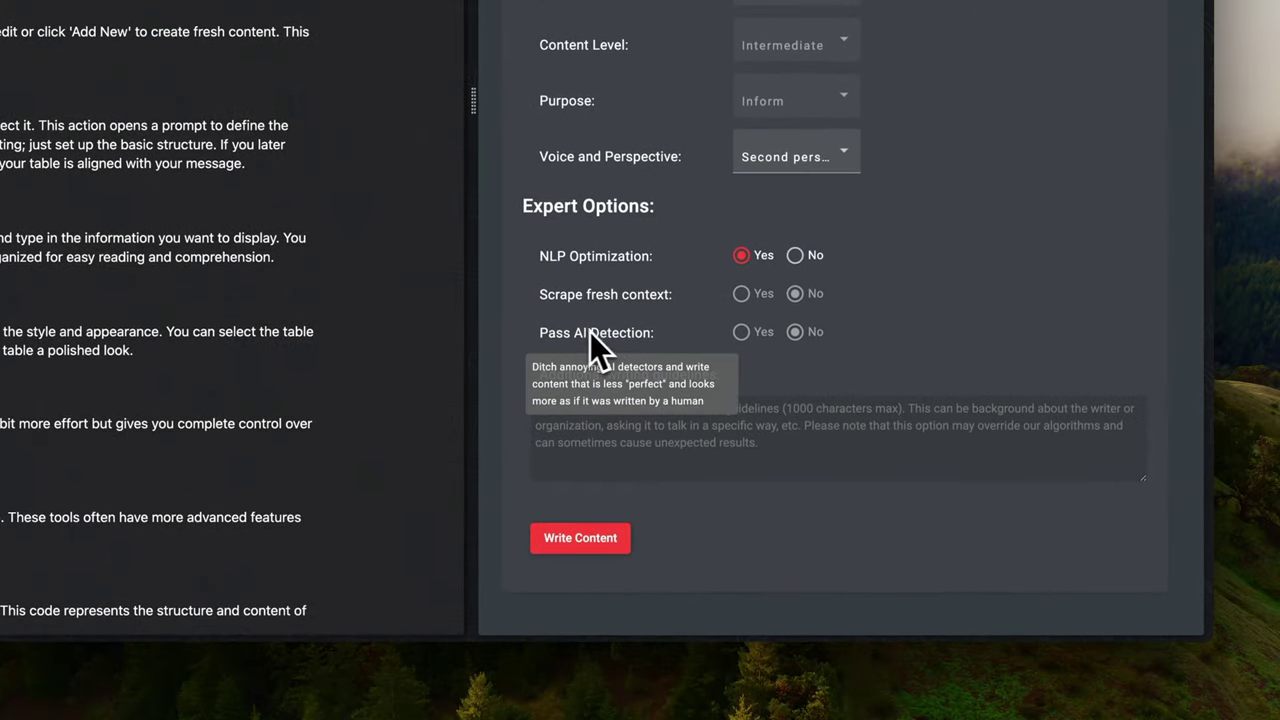
- Enter 'Every paragraph should maximum be 2 sentences.' as an additional writing guideline
left_click(838, 430)
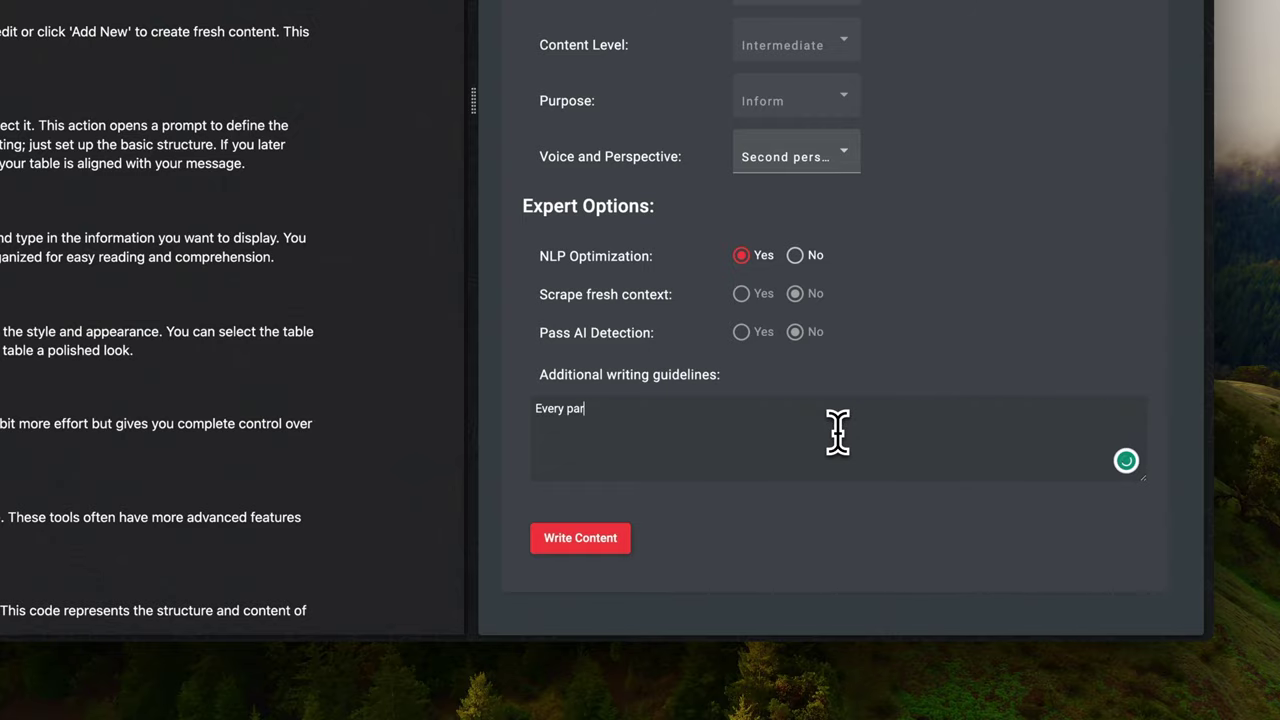
type("Every paragraph should mak")
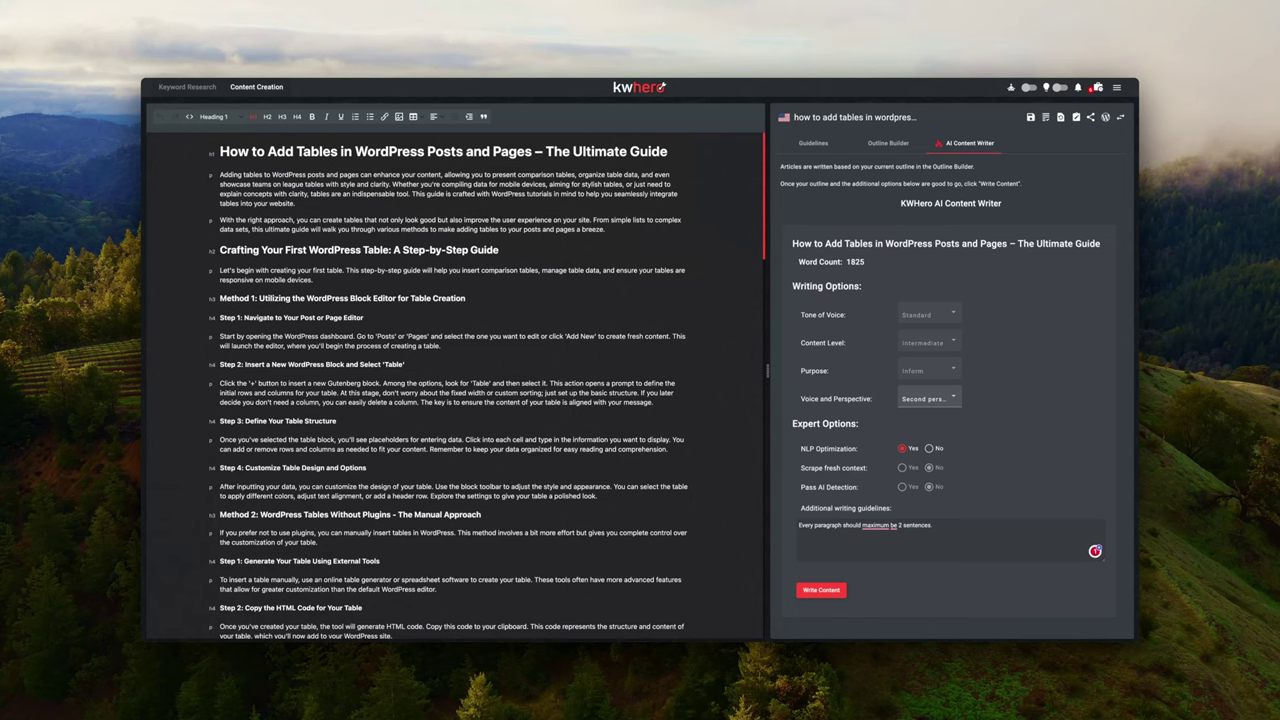
scroll(448, 386, "down", 5)
scroll(448, 386, "down", 5)
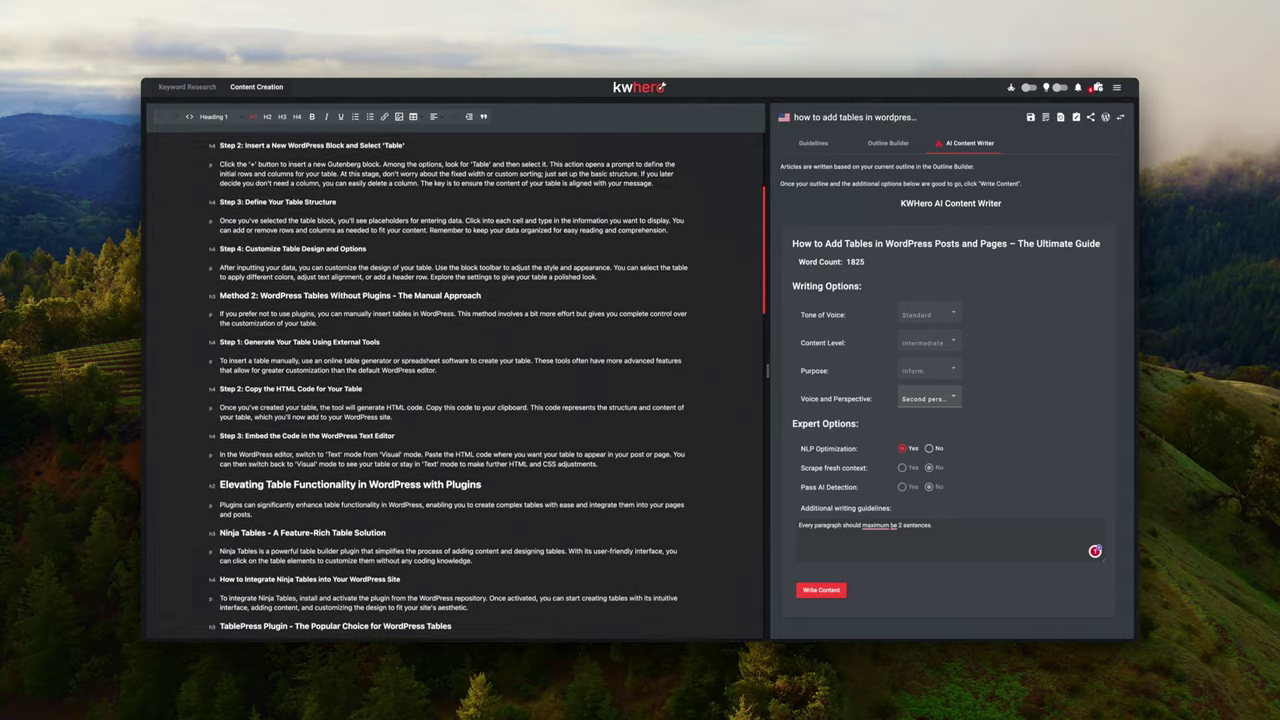
scroll(448, 386, "down", 6)
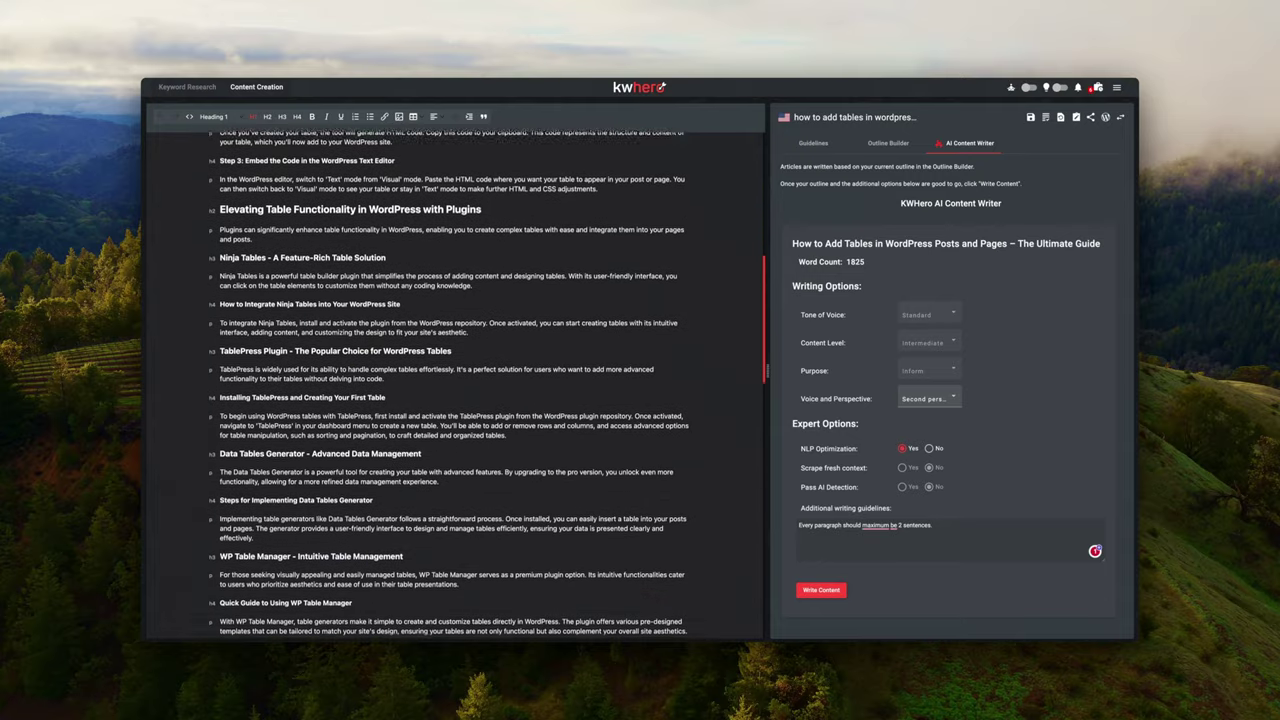
scroll(448, 386, "down", 3)
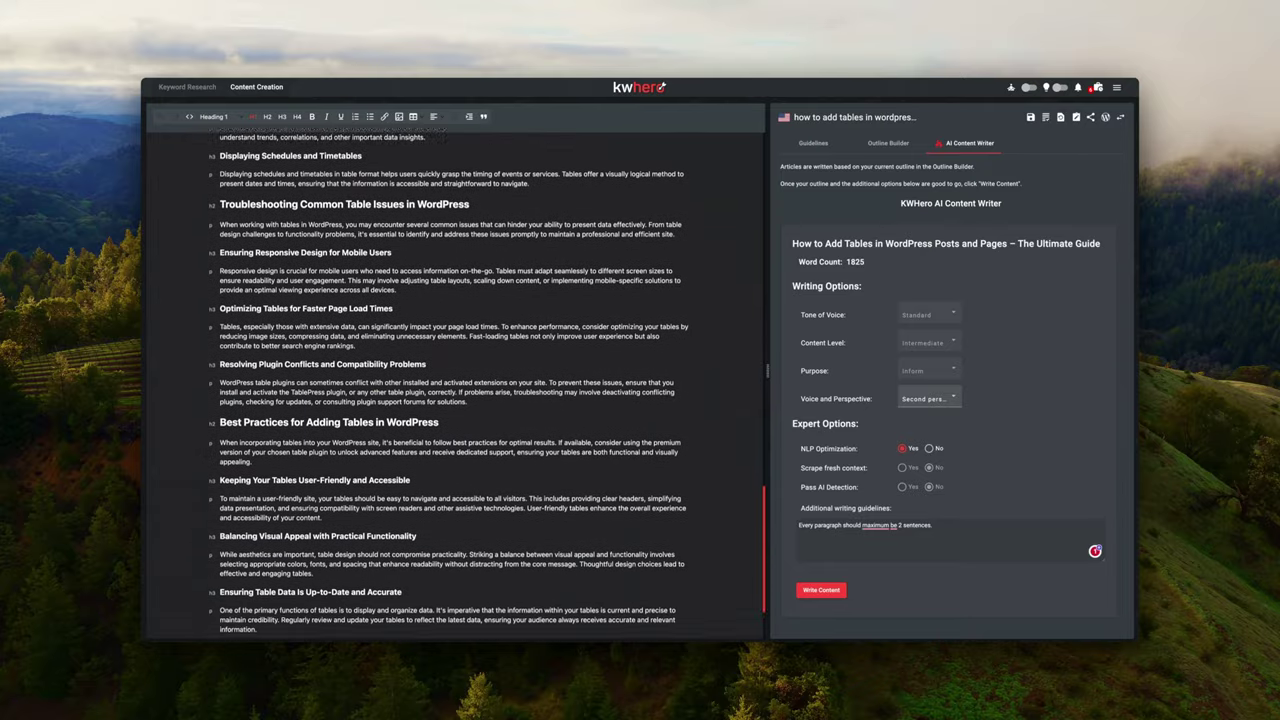
scroll(448, 384, "down", 2)
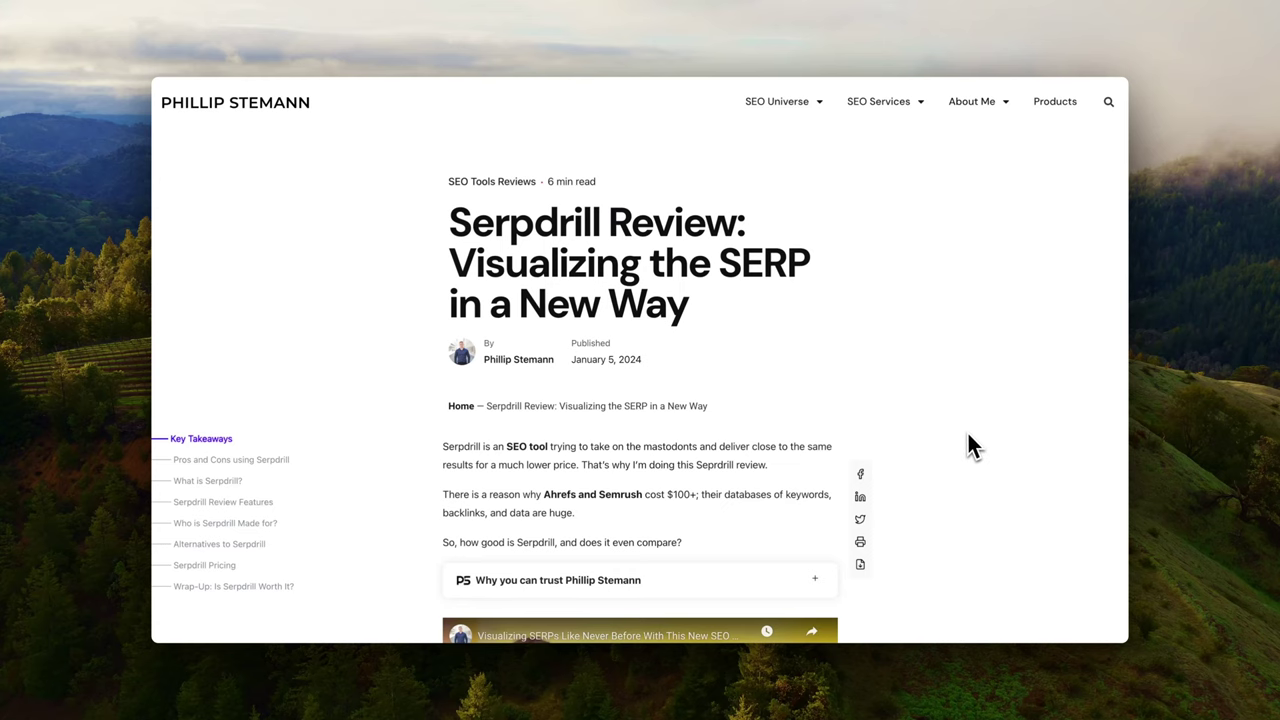
scroll(966, 443, "down", 4)
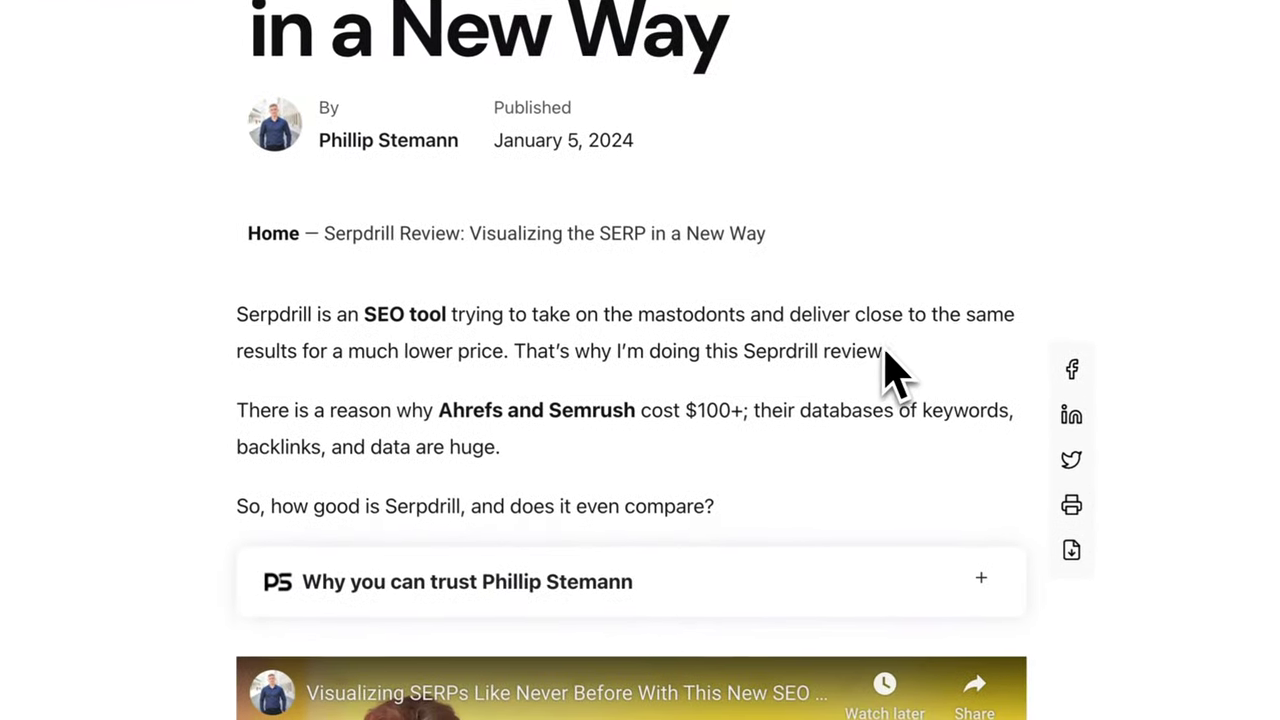
scroll(912, 362, "down", 10)
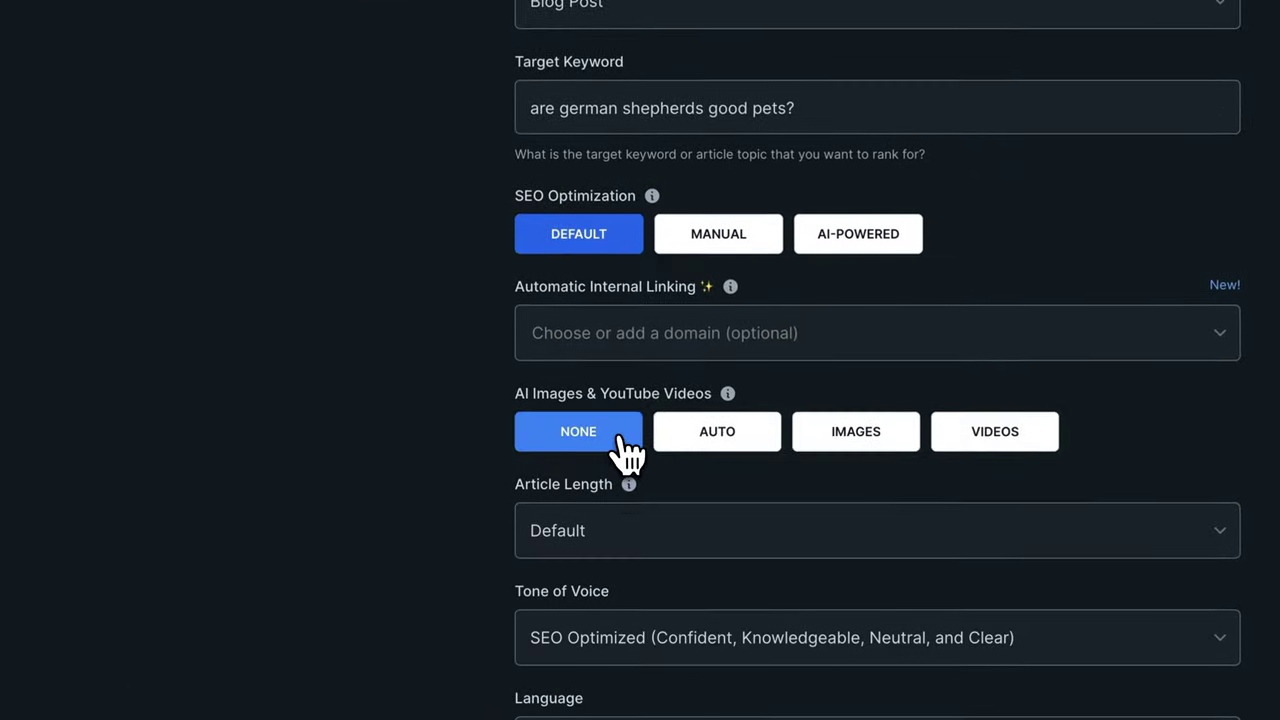
scroll(622, 440, "down", 1)
- Create the author's blog domain as the Automatic Internal Linking source
left_click(629, 290)
type("phillipstem")
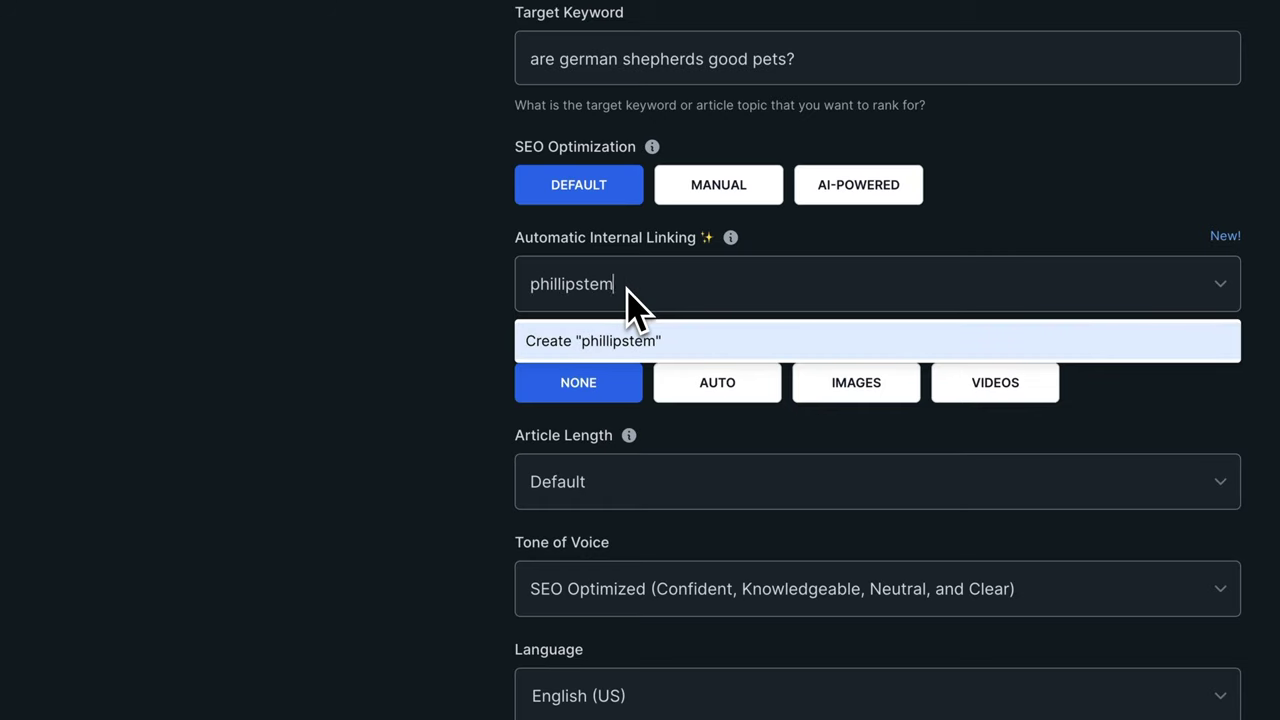
type("ann.com")
left_click(630, 341)
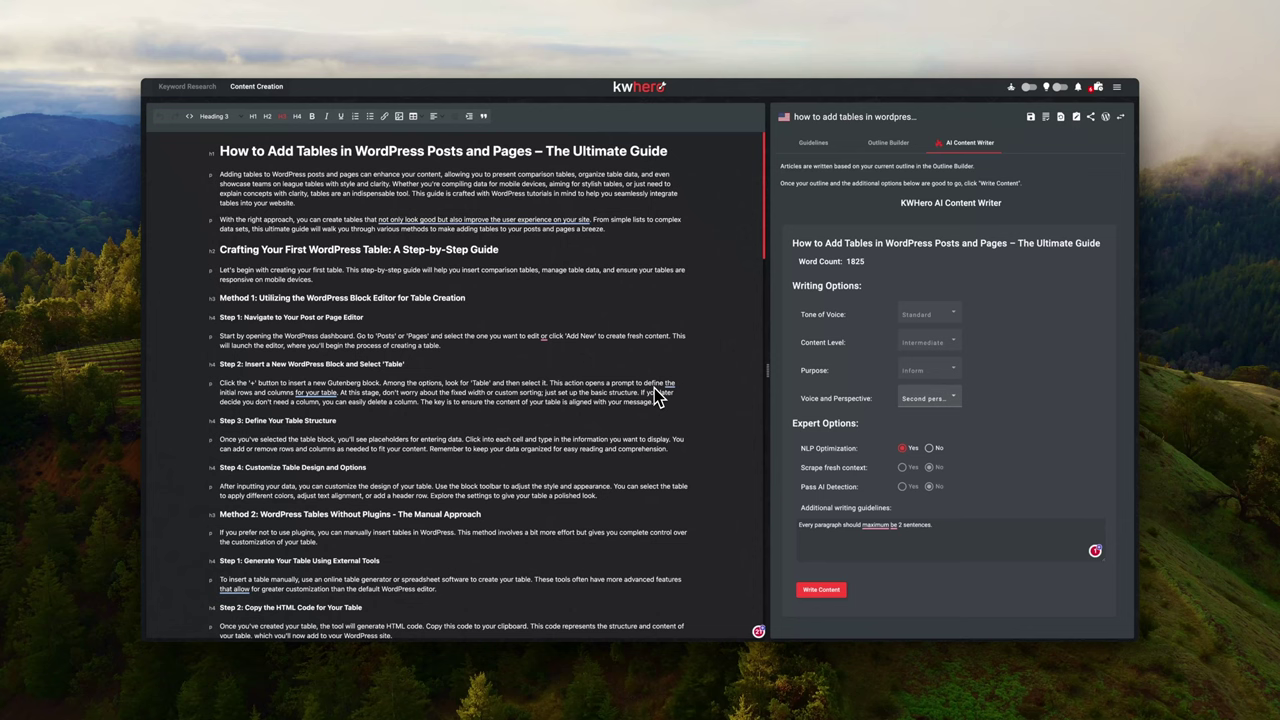
scroll(654, 388, "down", 3)
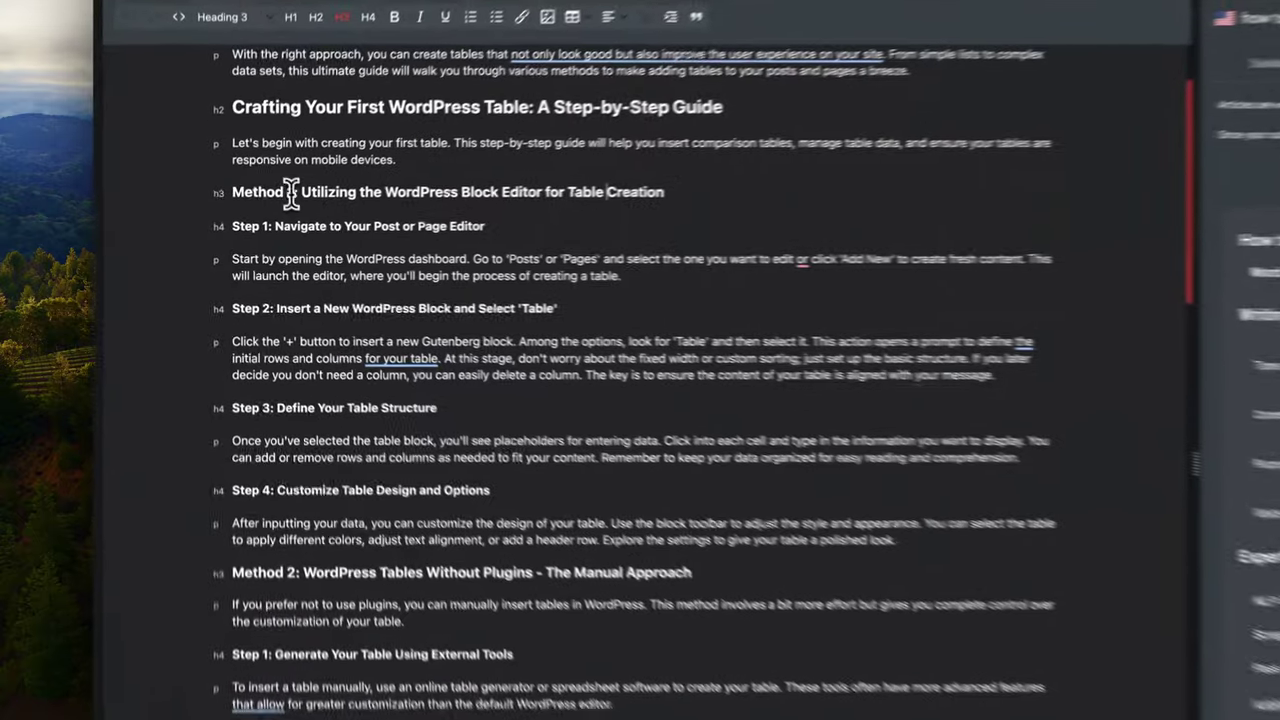
left_click_drag(262, 215, 415, 215)
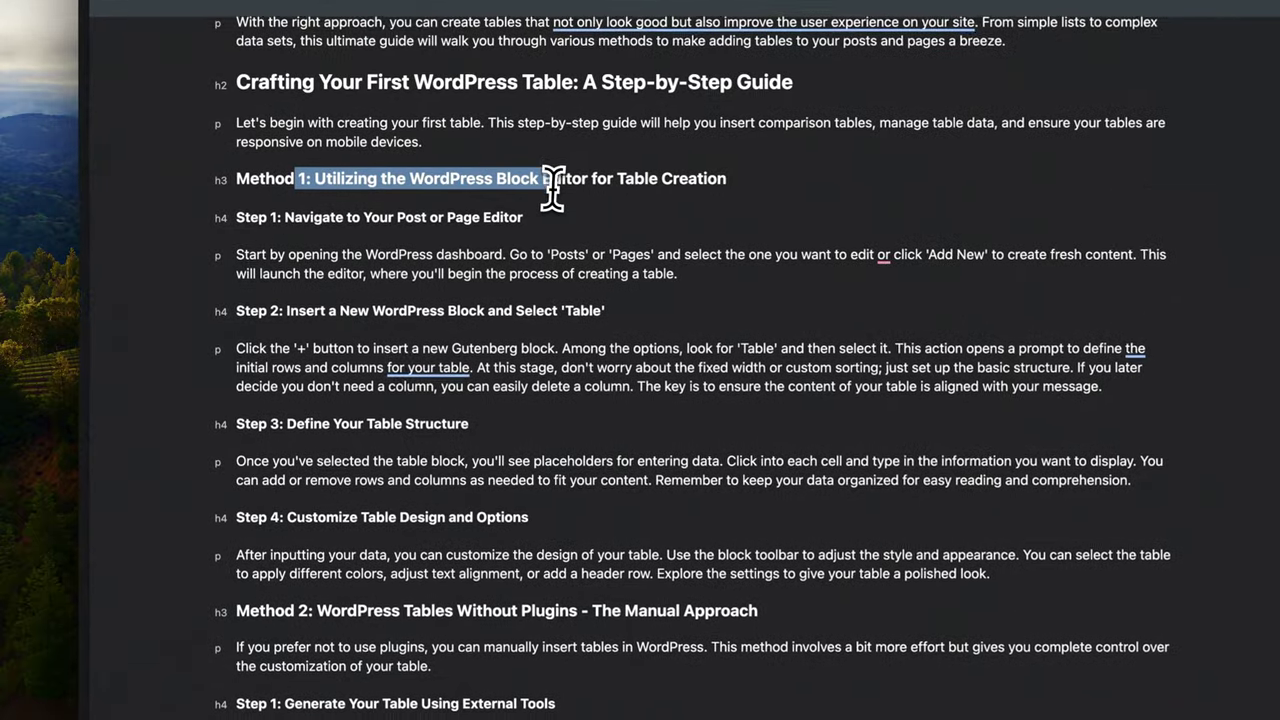
scroll(553, 190, "down", 5)
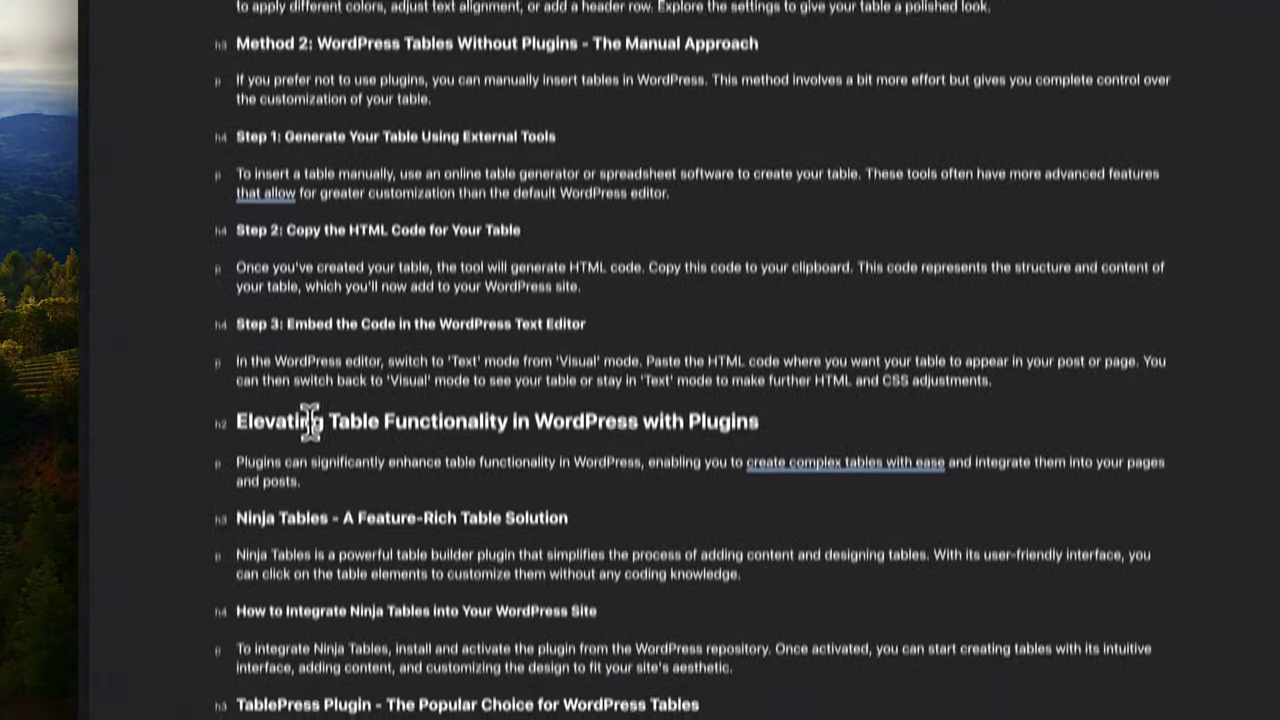
left_click_drag(300, 368, 550, 366)
scroll(594, 358, "down", 6)
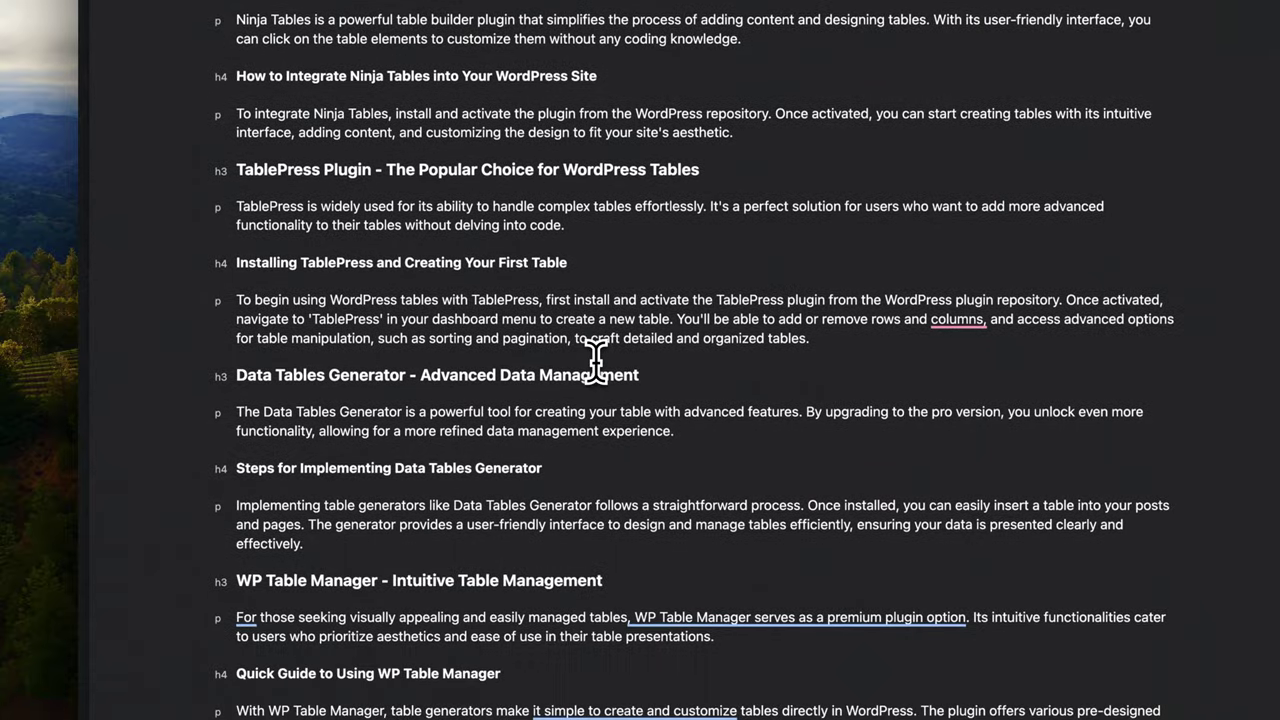
scroll(594, 358, "down", 1)
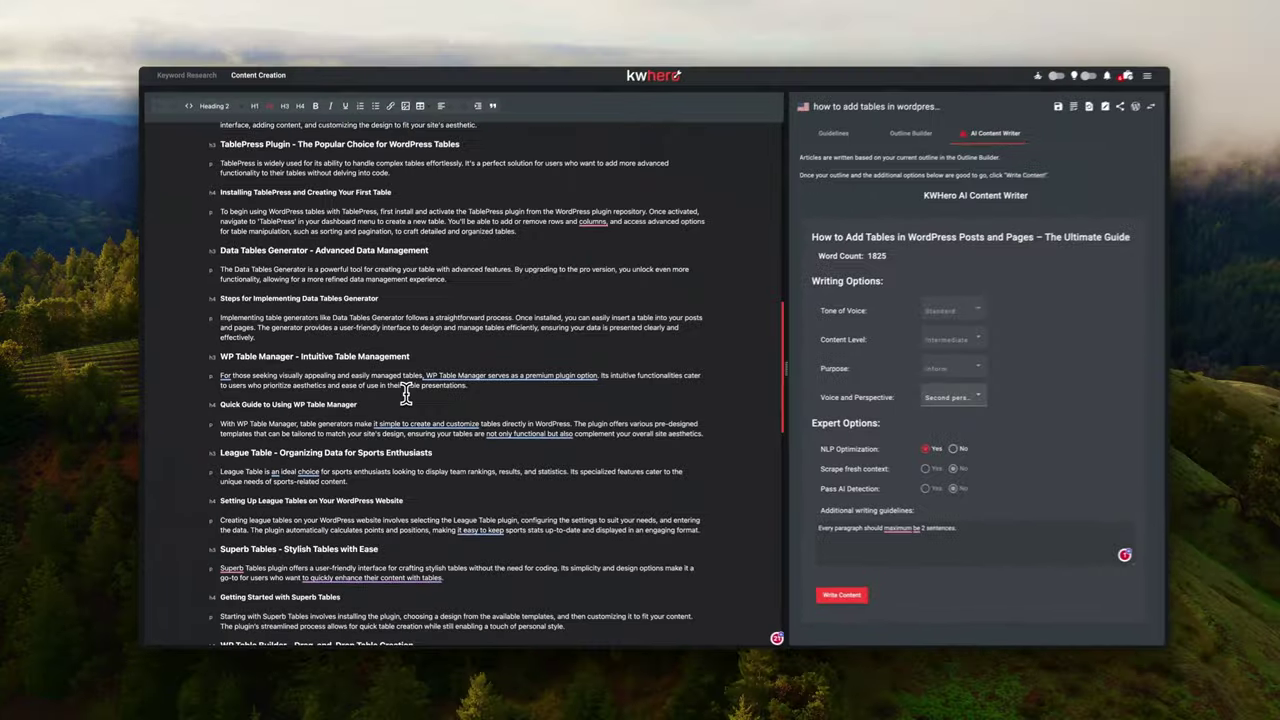
scroll(400, 393, "down", 3)
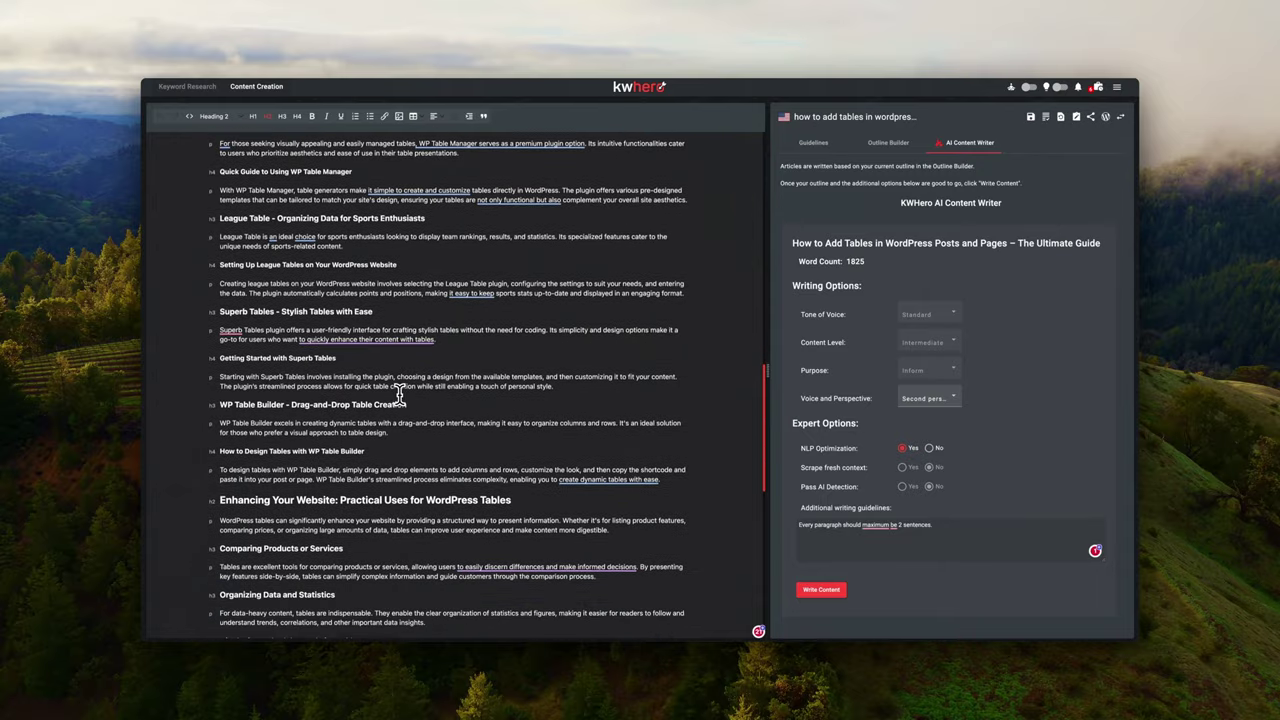
scroll(400, 393, "down", 4)
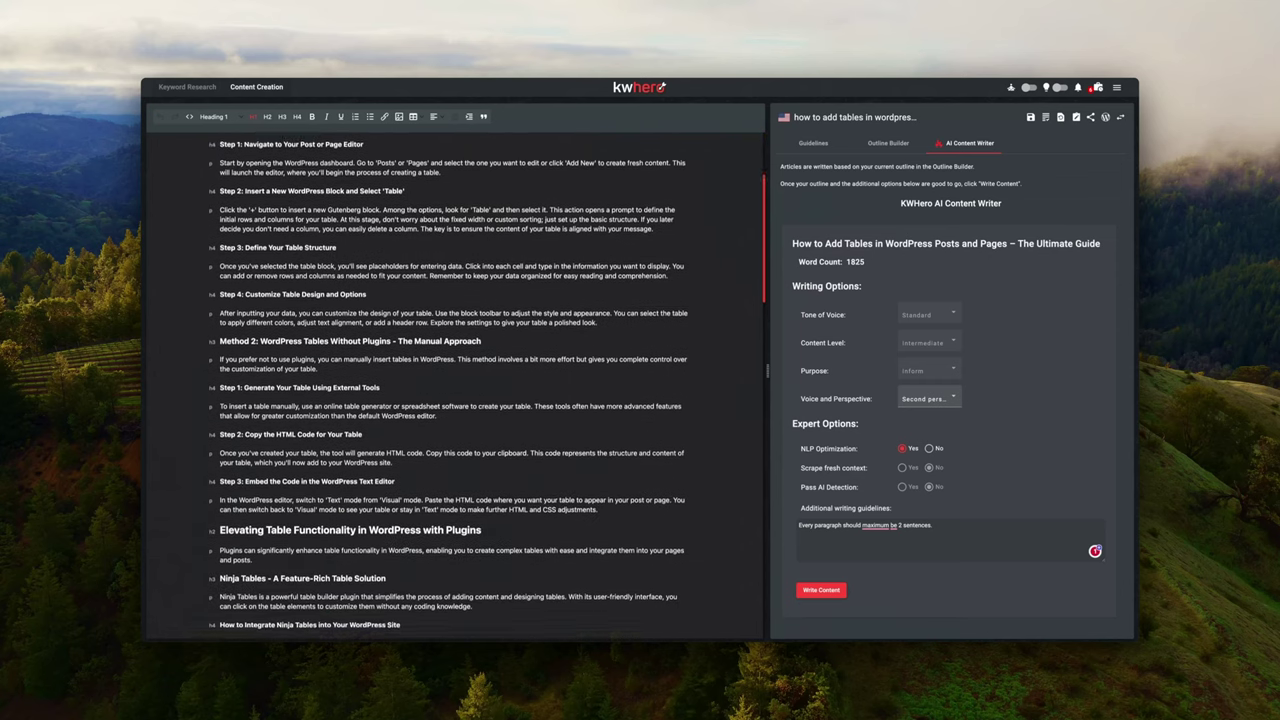
- Scroll through the drafted tables article down to its Best Practices section
scroll(448, 389, "down", 5)
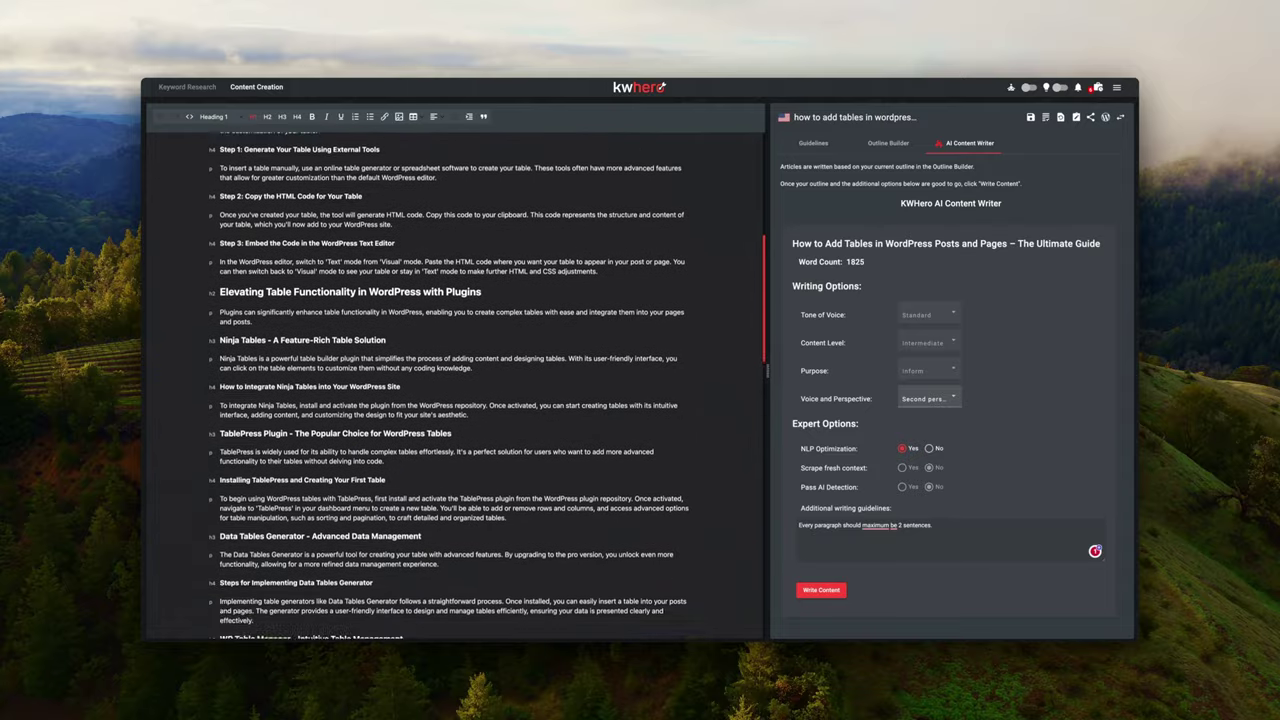
scroll(448, 389, "down", 7)
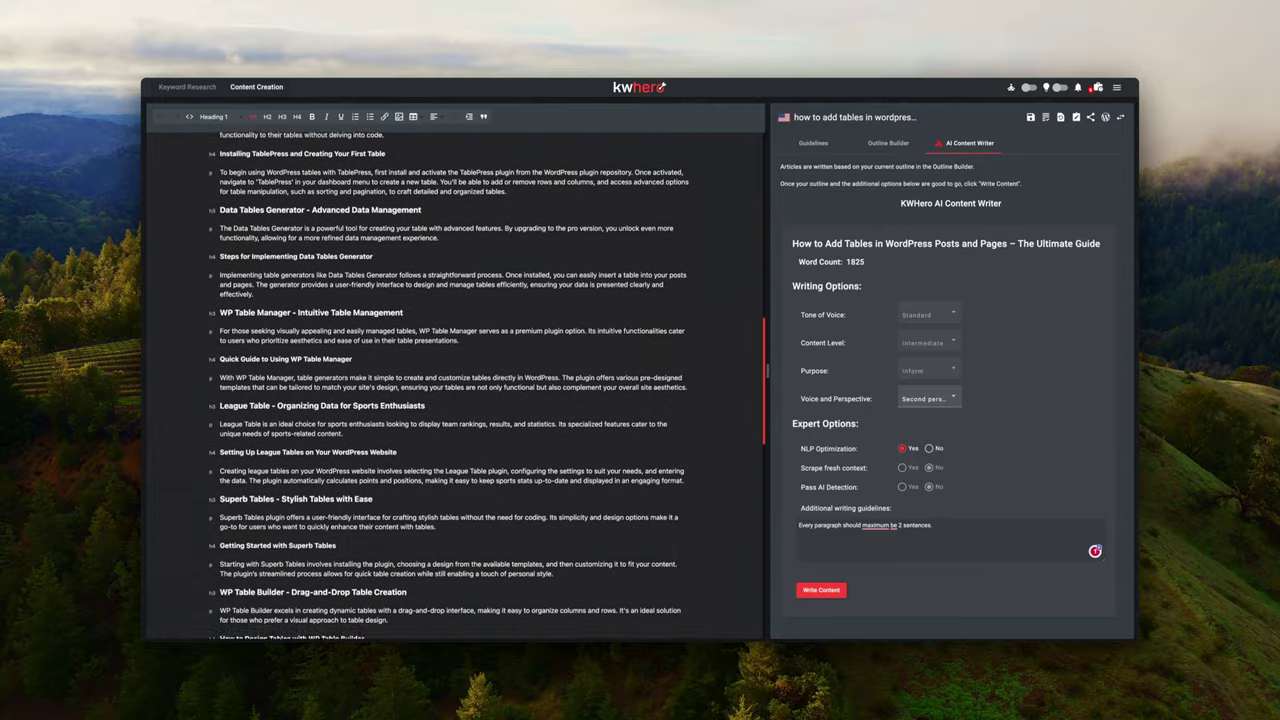
scroll(448, 389, "down", 7)
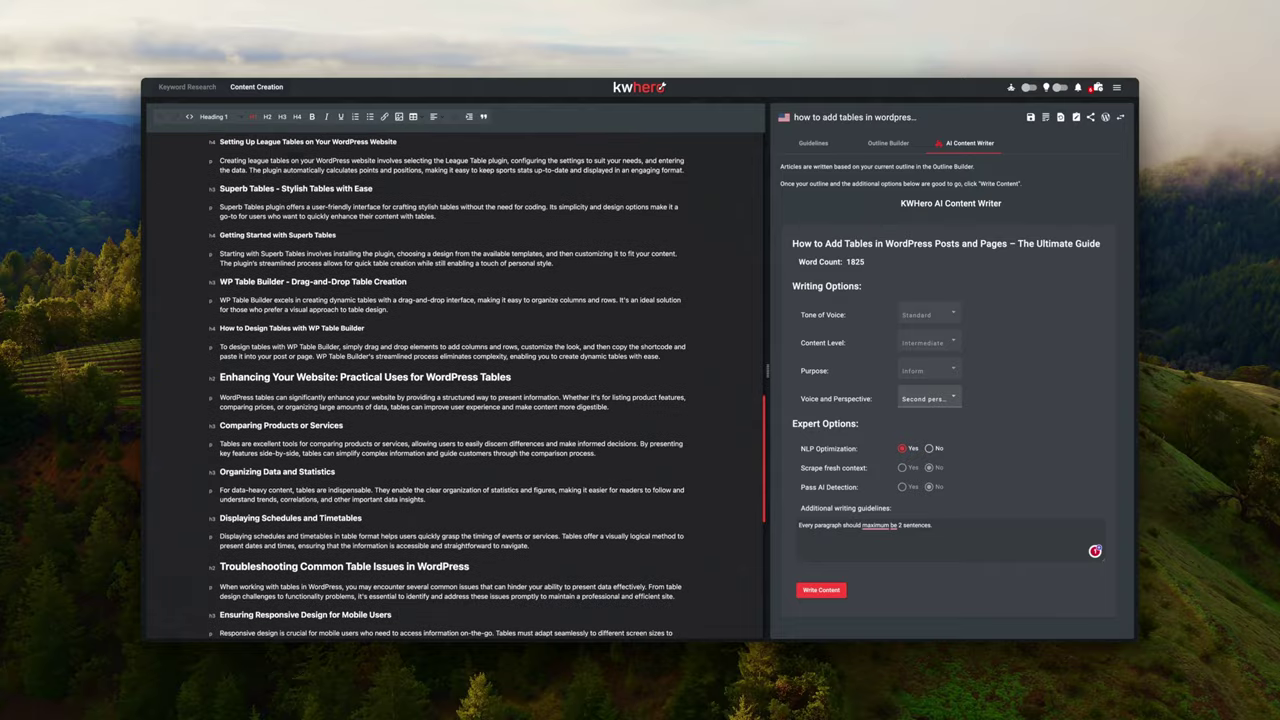
scroll(448, 389, "down", 6)
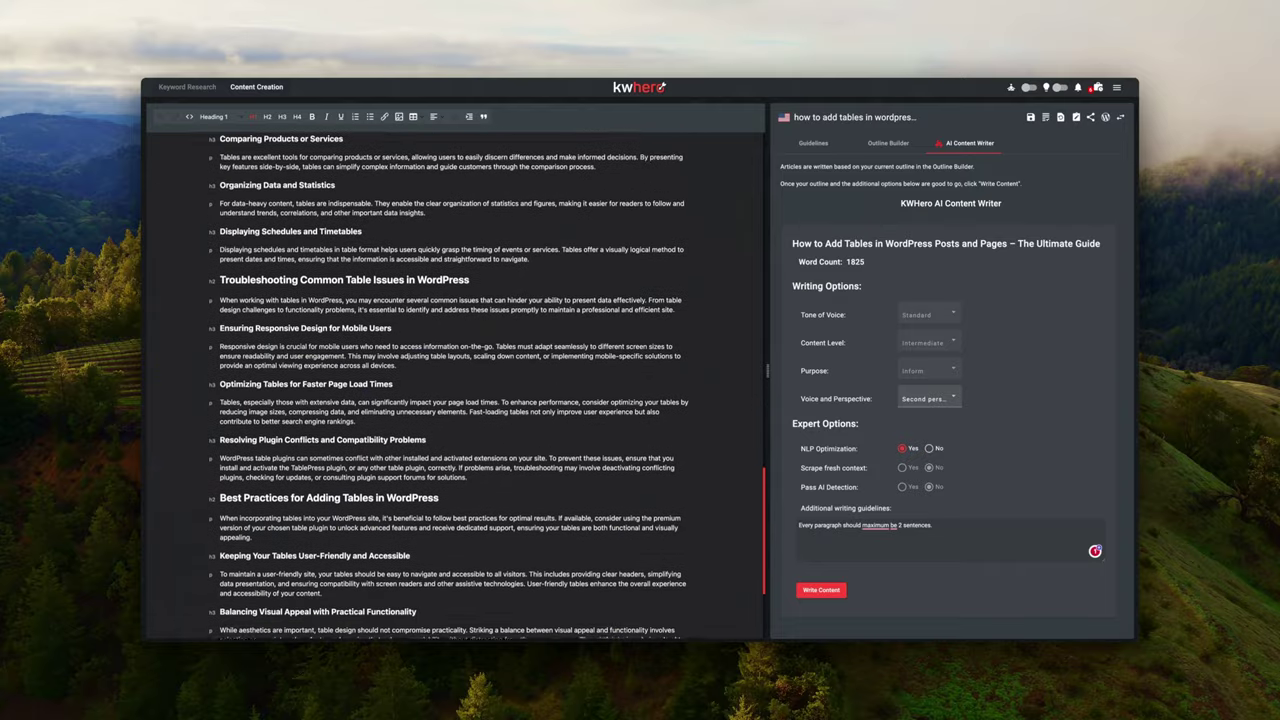
scroll(448, 389, "down", 4)
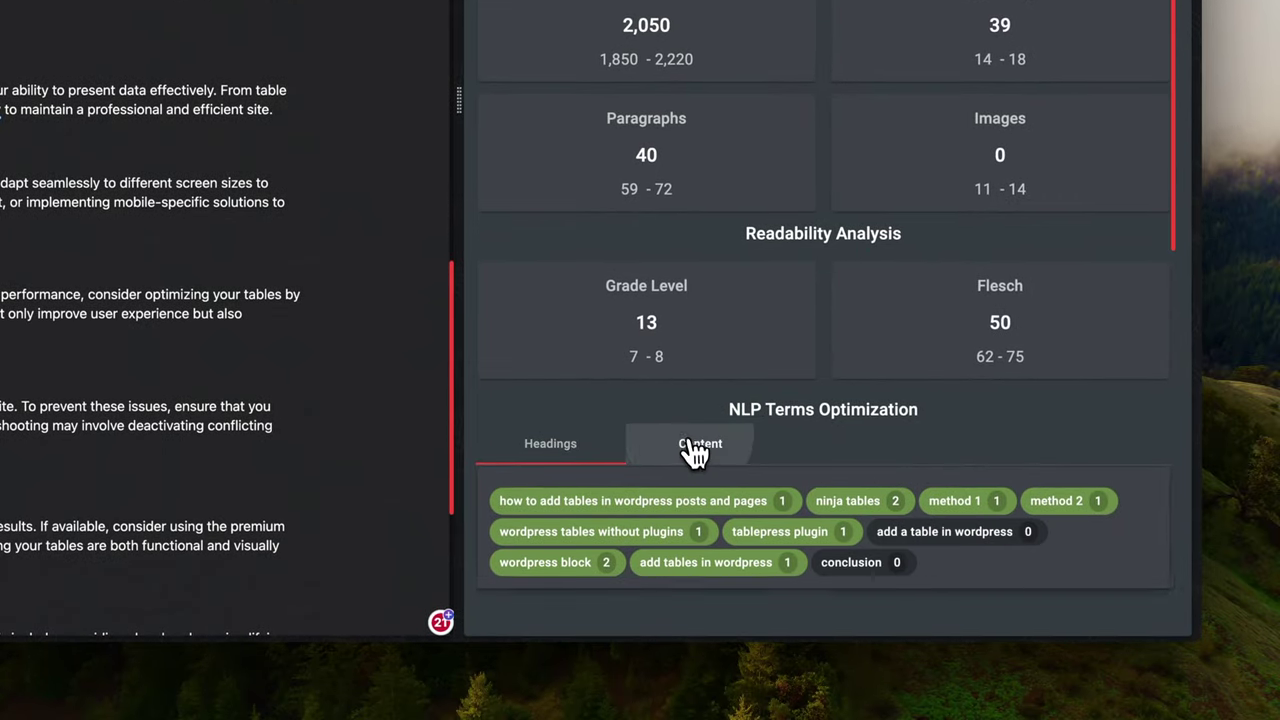
- List the body-content NLP terms and highlight 'content of your table is aligned' in the article
left_click(699, 446)
scroll(692, 258, "down", 5)
scroll(692, 257, "down", 2)
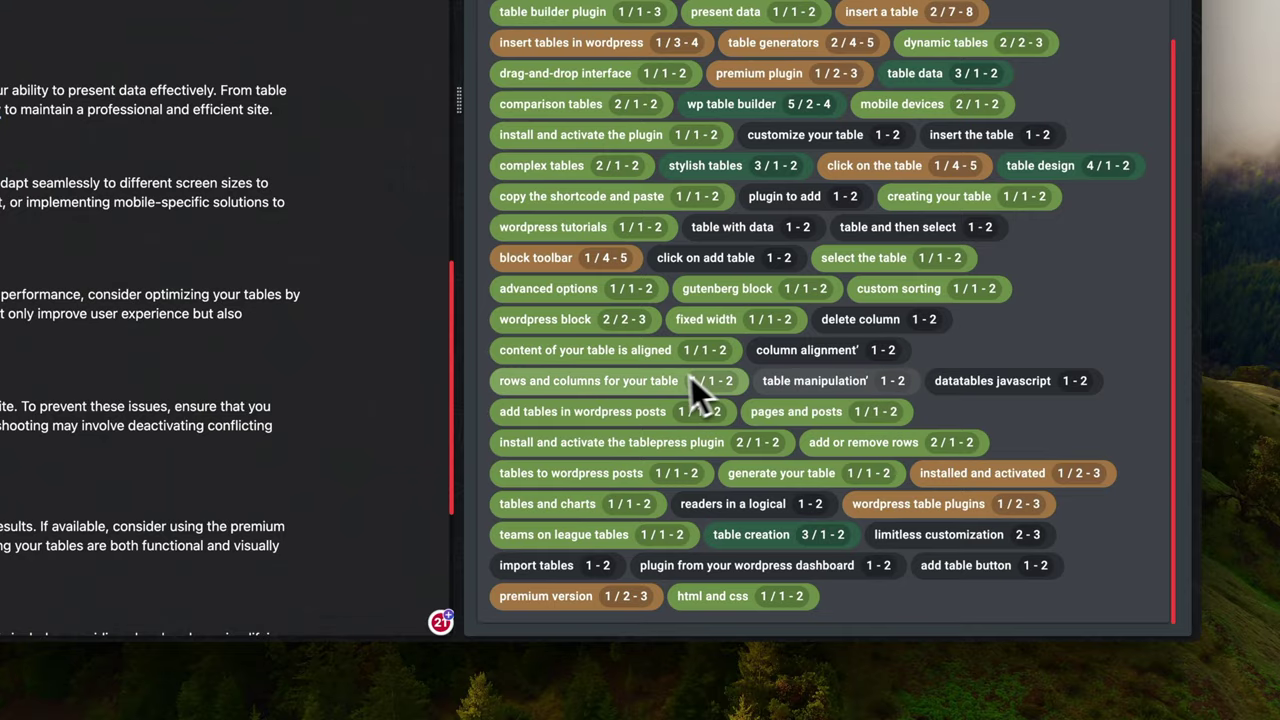
left_click(653, 349)
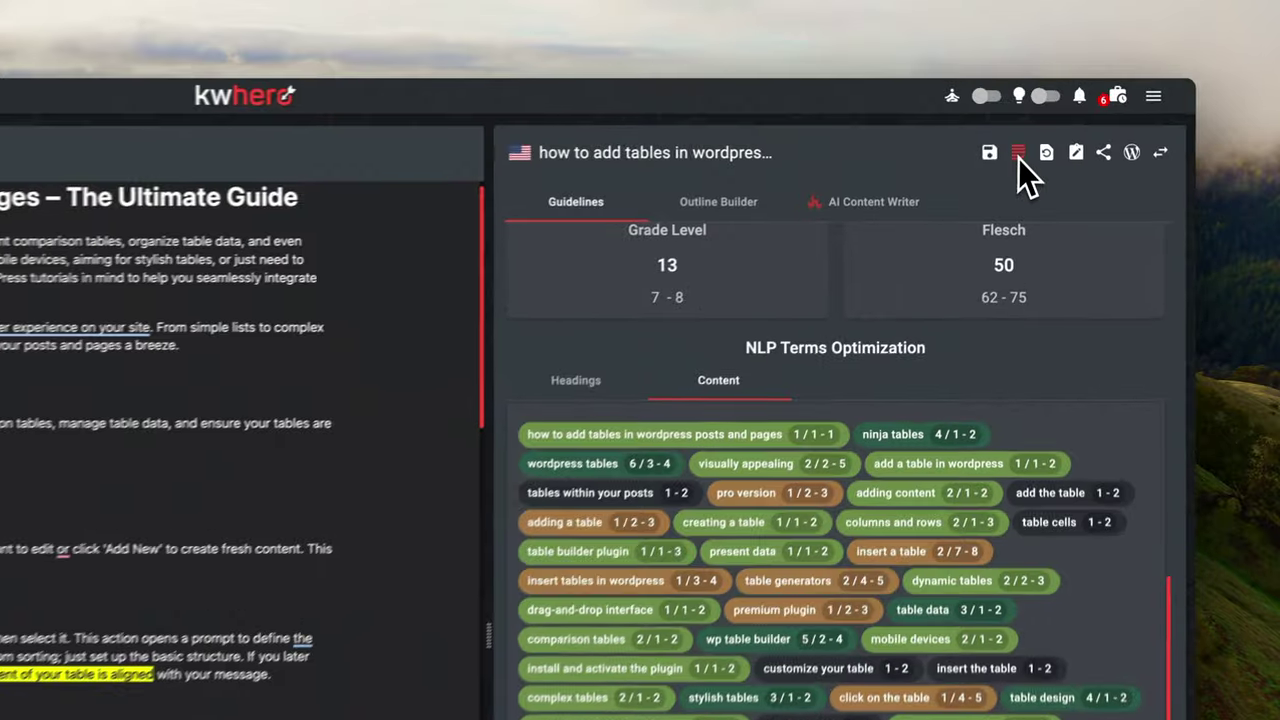
- Open Competitor Selection and review the ranked pages' word counts, Domain Power and Score
left_click(1018, 155)
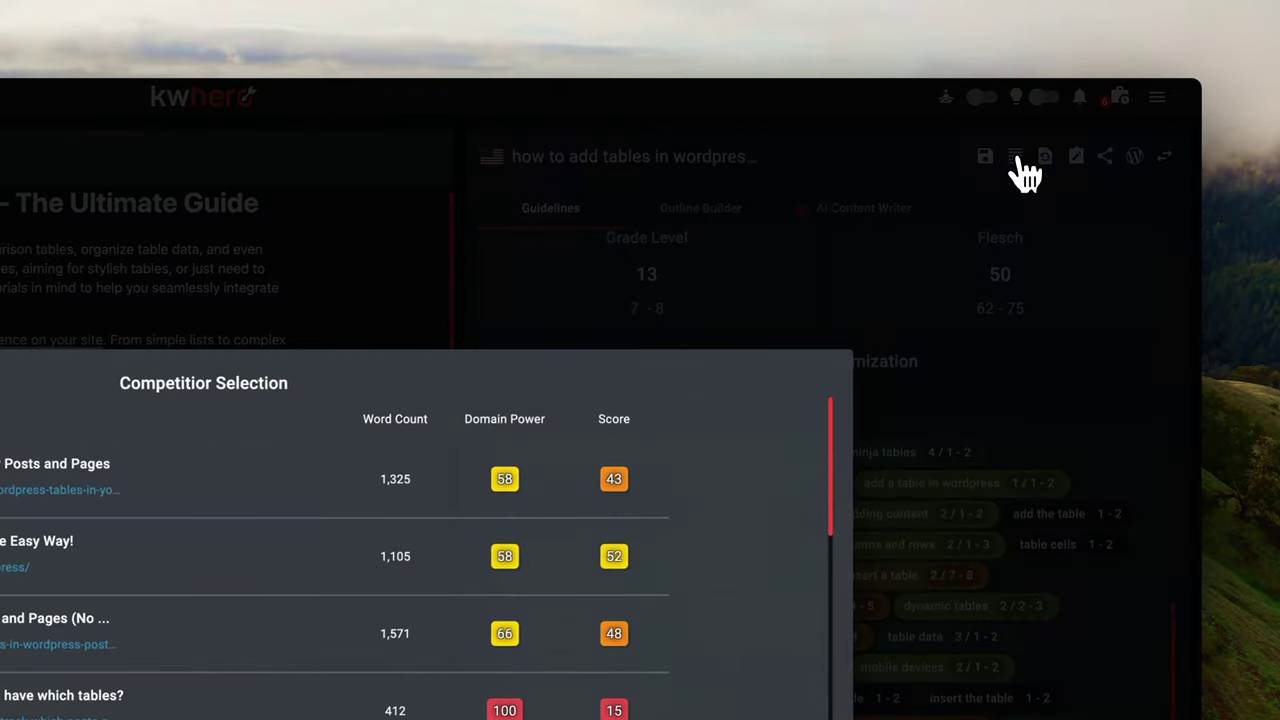
mouse_move(504, 420)
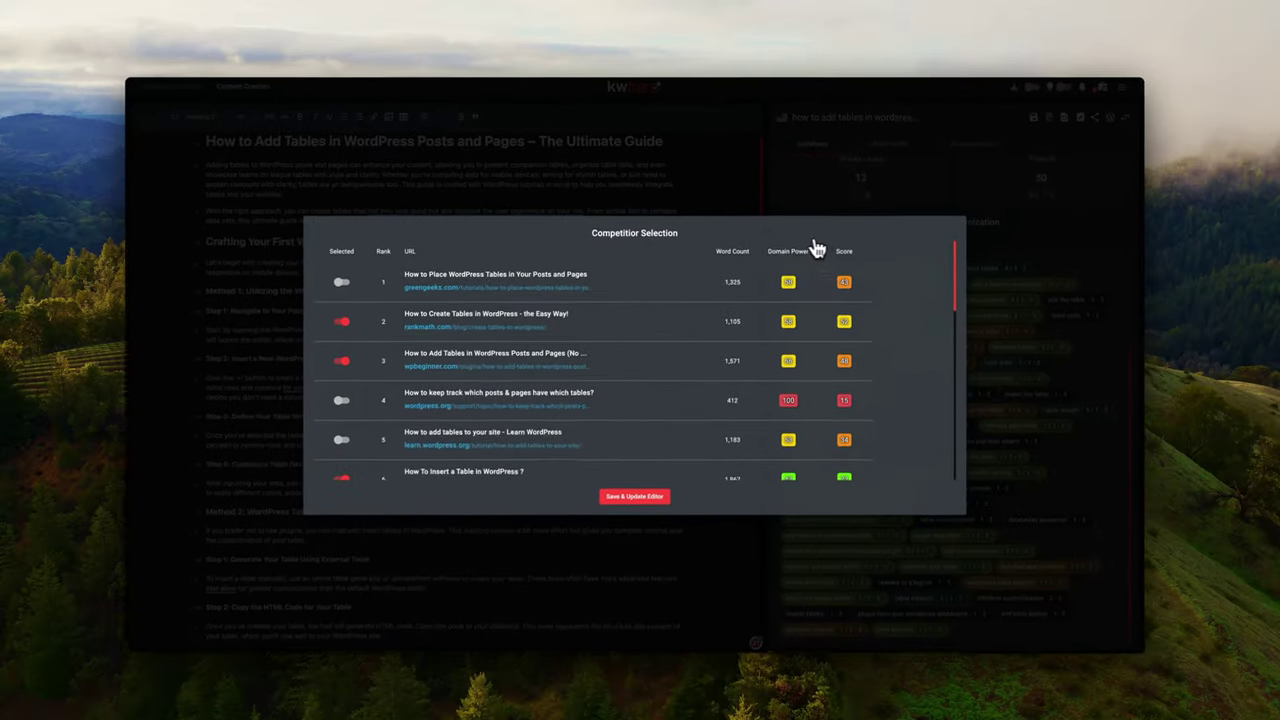
mouse_move(837, 279)
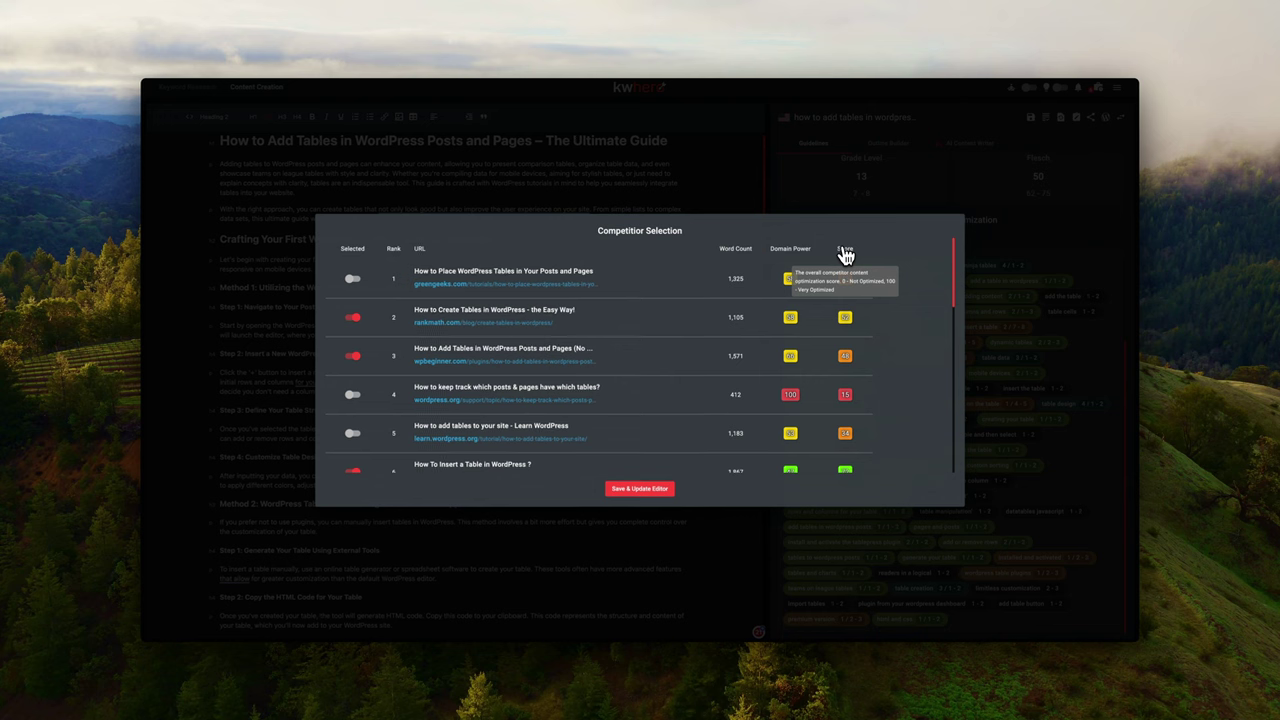
scroll(767, 350, "down", 5)
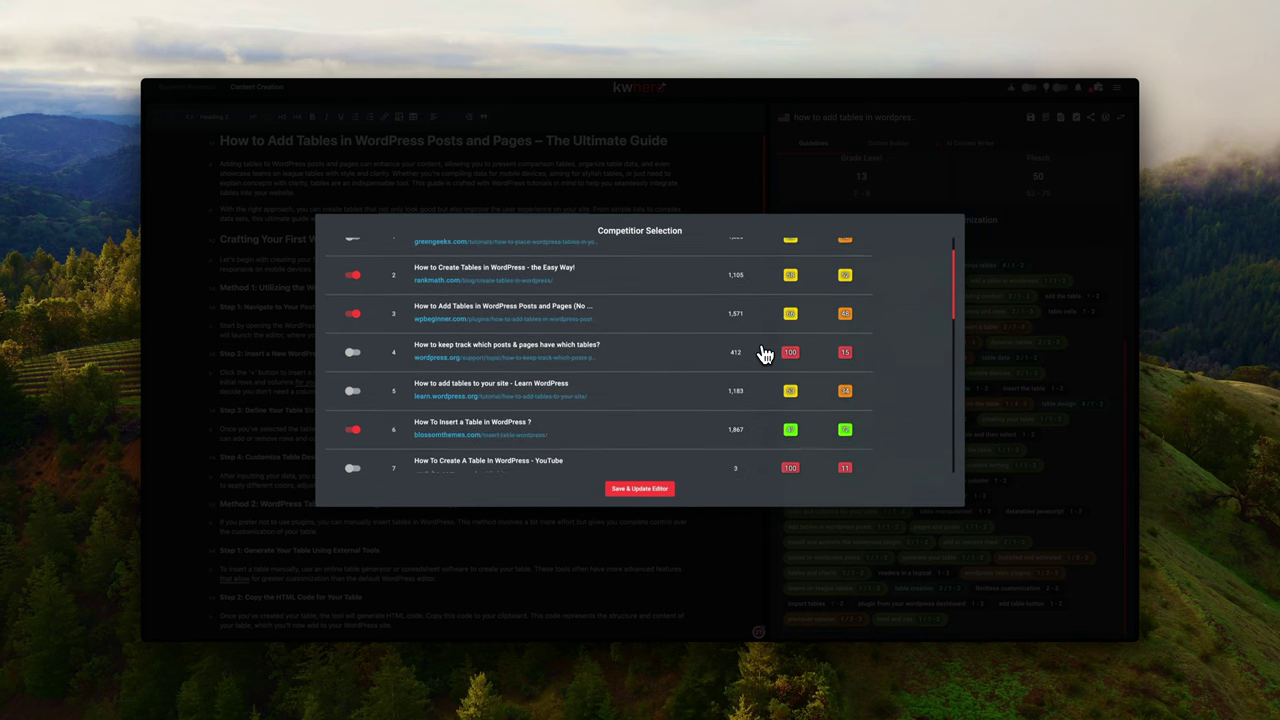
scroll(765, 355, "down", 7)
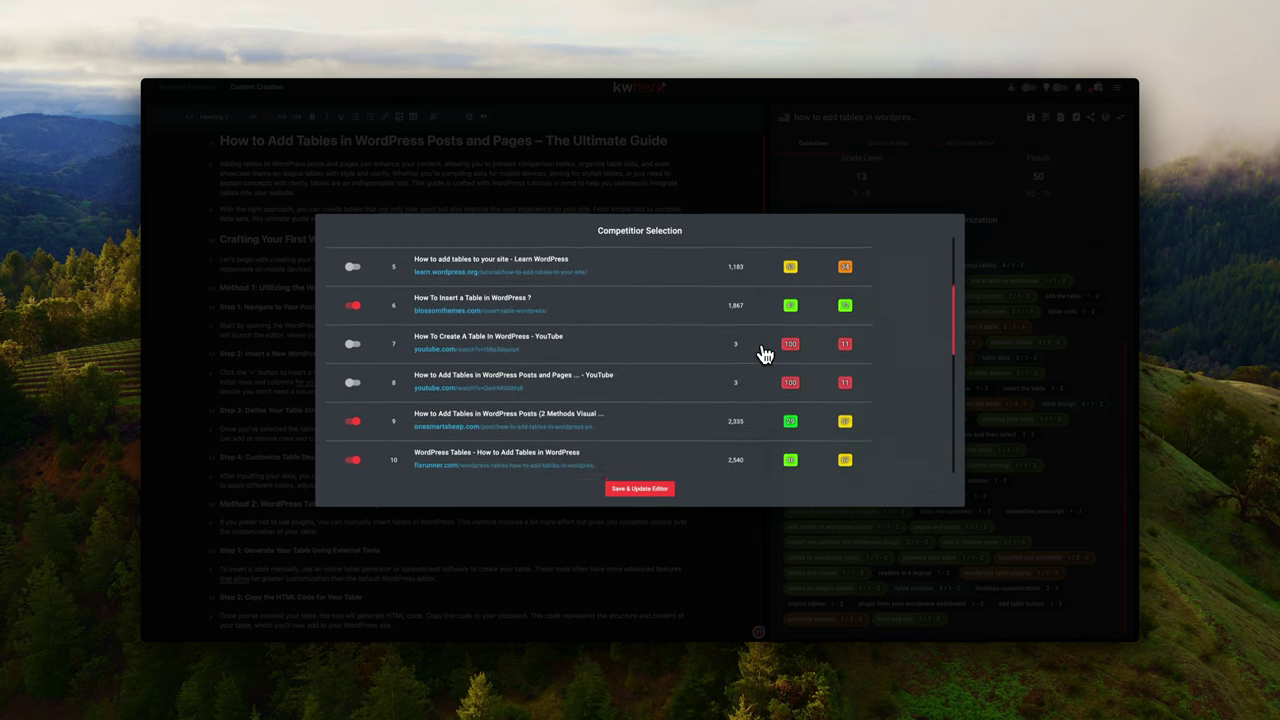
scroll(765, 355, "down", 7)
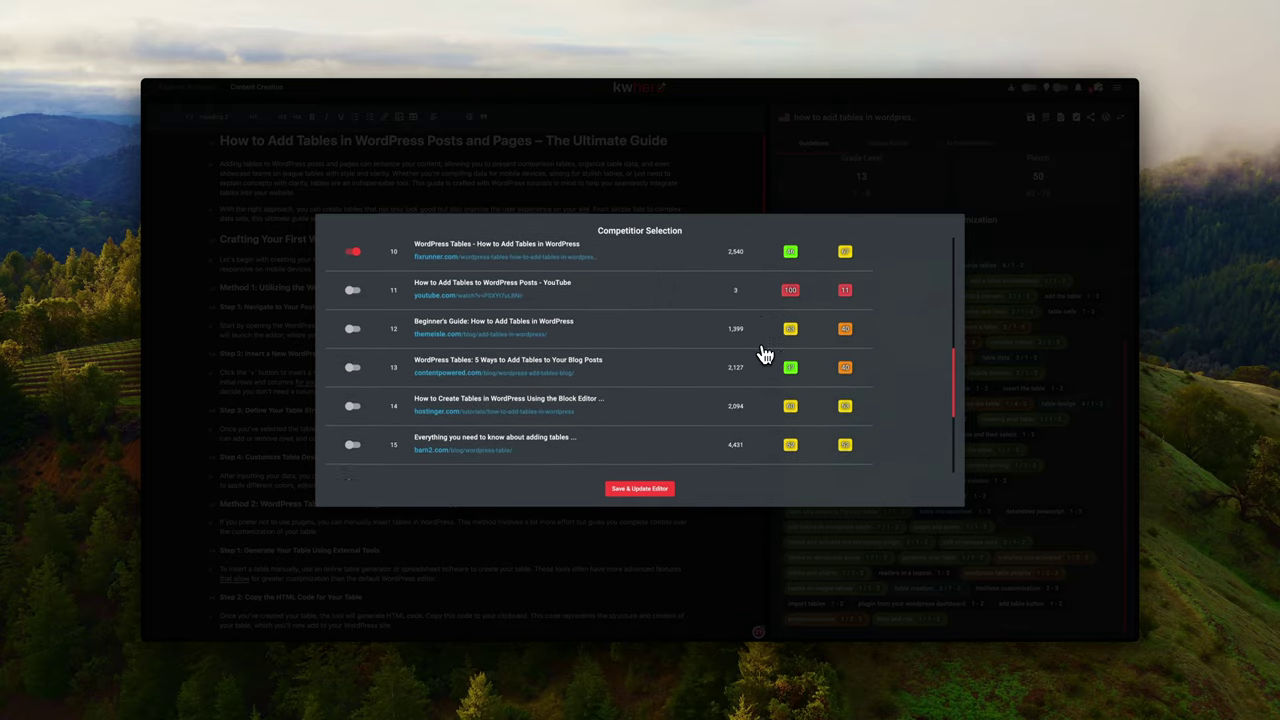
scroll(765, 355, "up", 15)
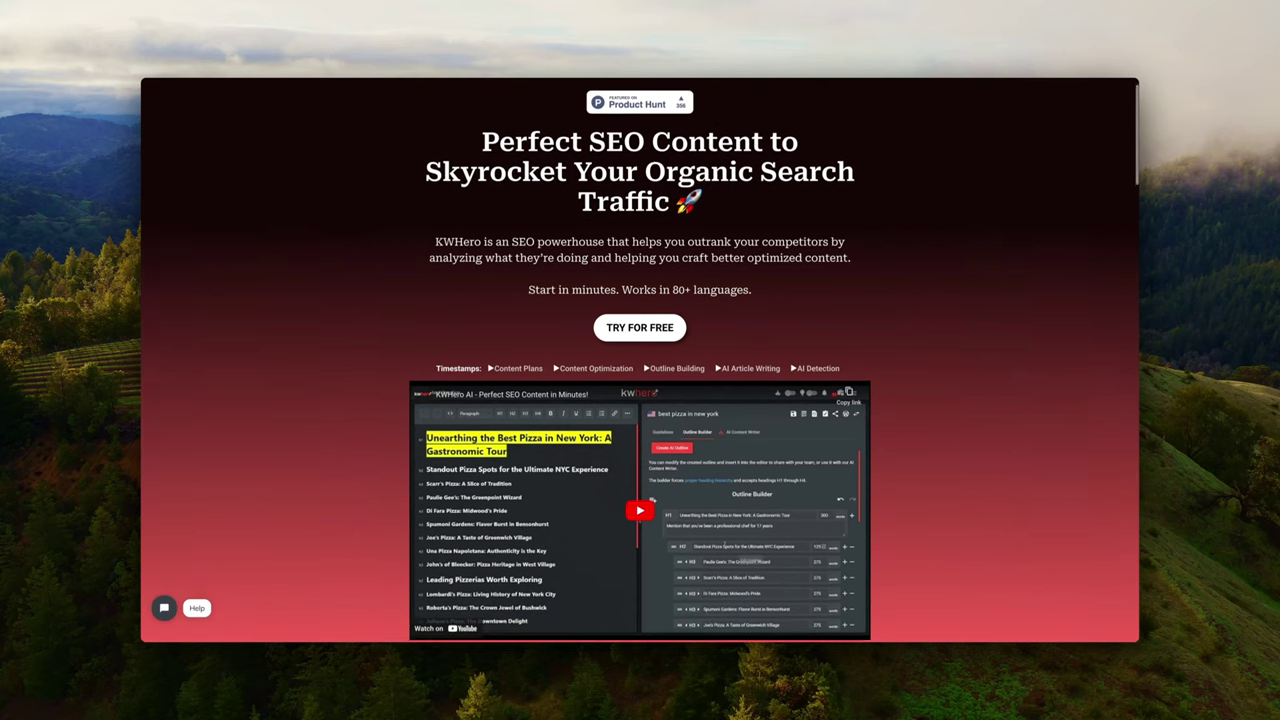
scroll(640, 360, "down", 3)
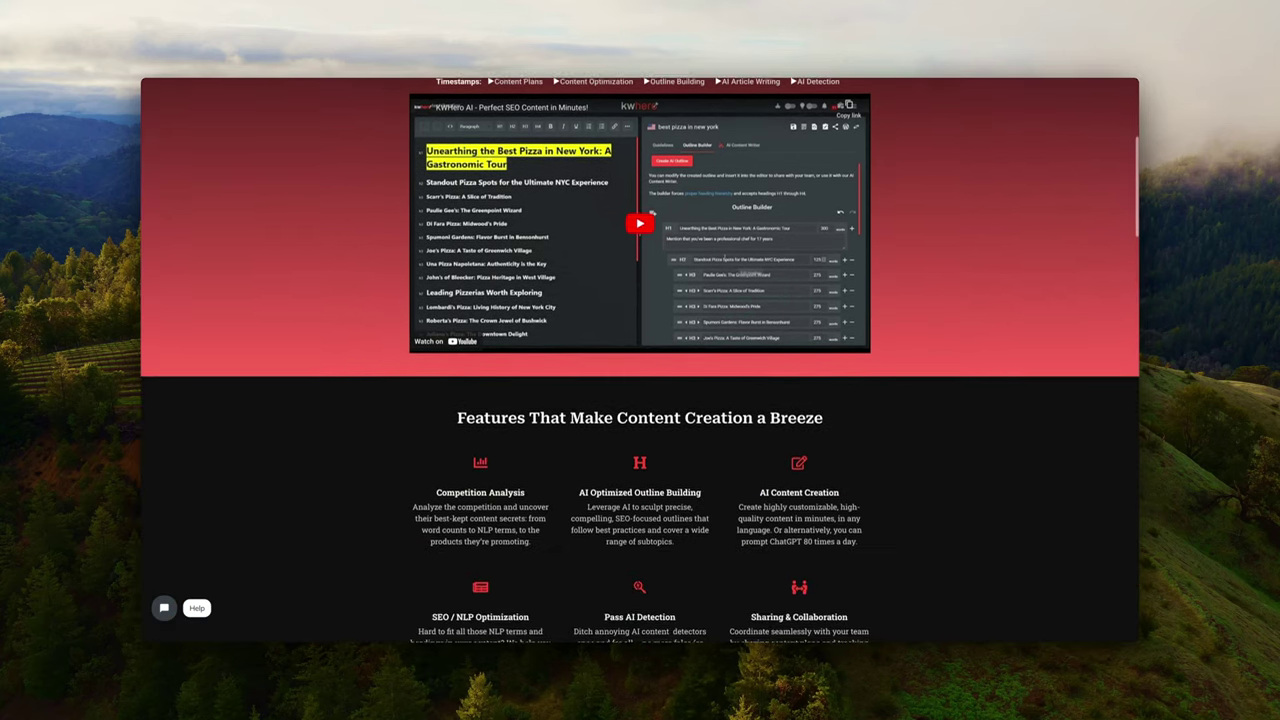
scroll(640, 360, "down", 3)
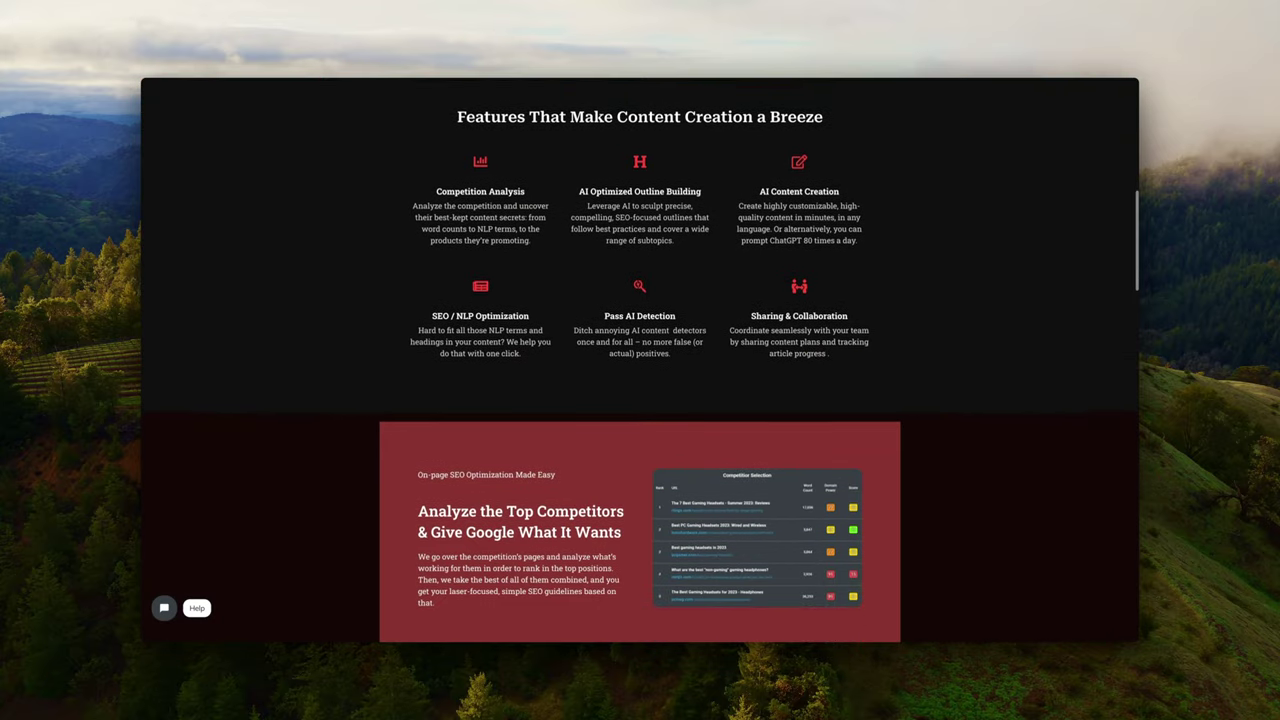
scroll(640, 360, "down", 3)
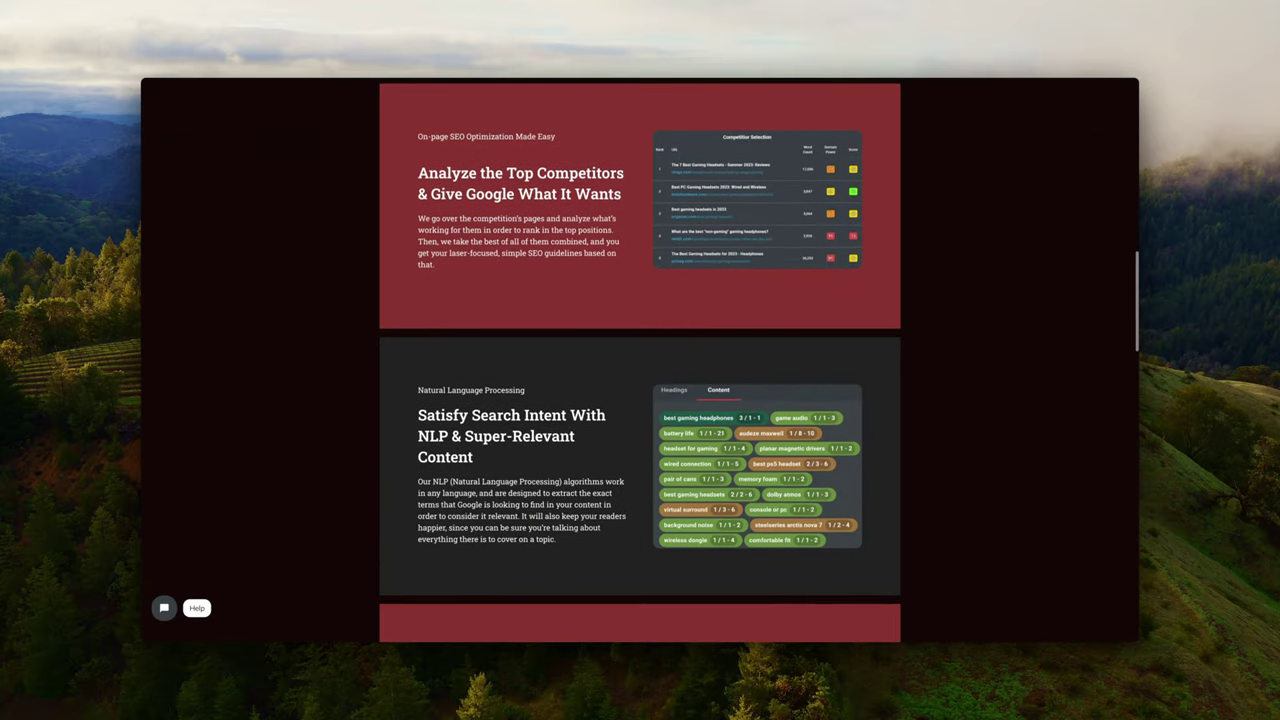
scroll(640, 360, "down", 4)
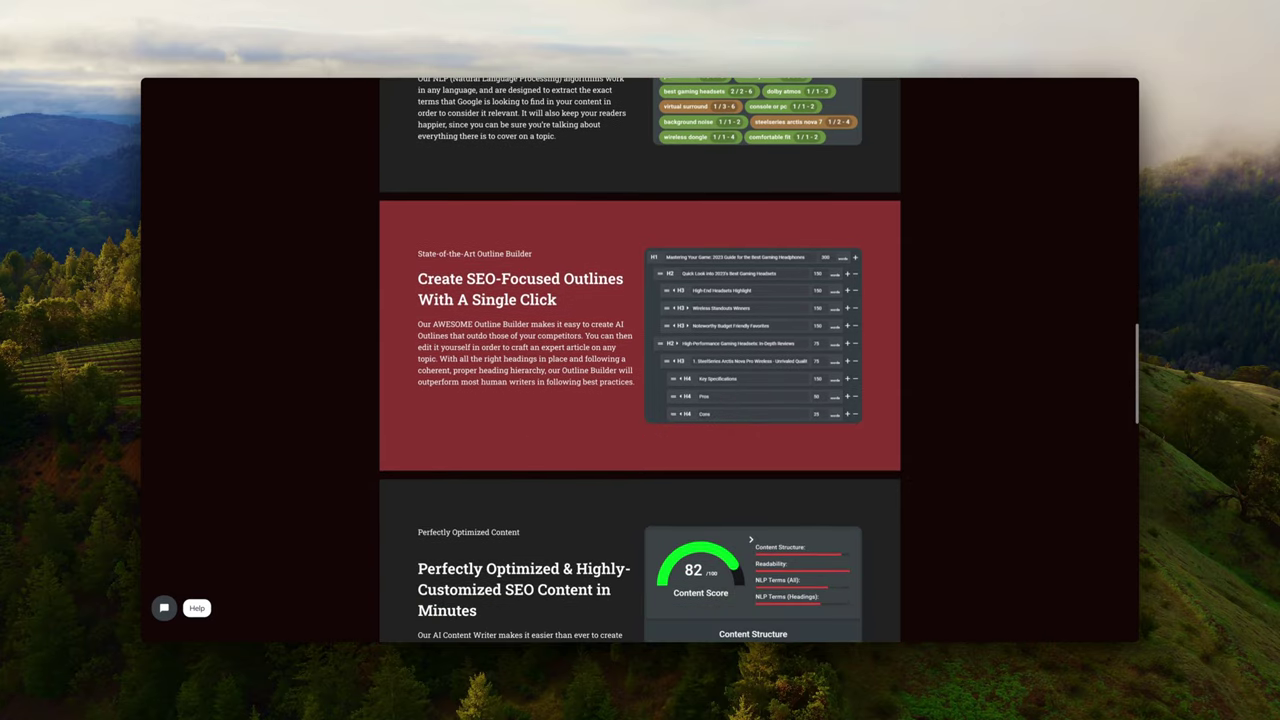
scroll(640, 360, "down", 3)
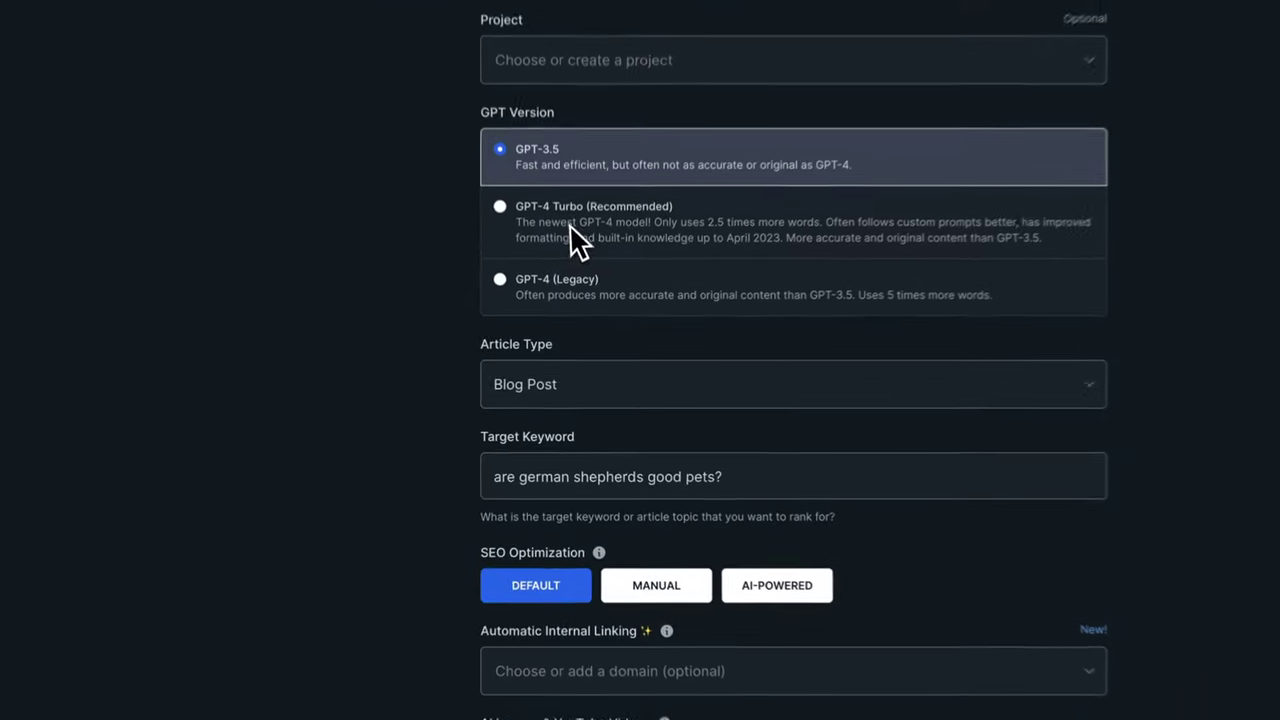
left_click(575, 353)
scroll(560, 212, "down", 3)
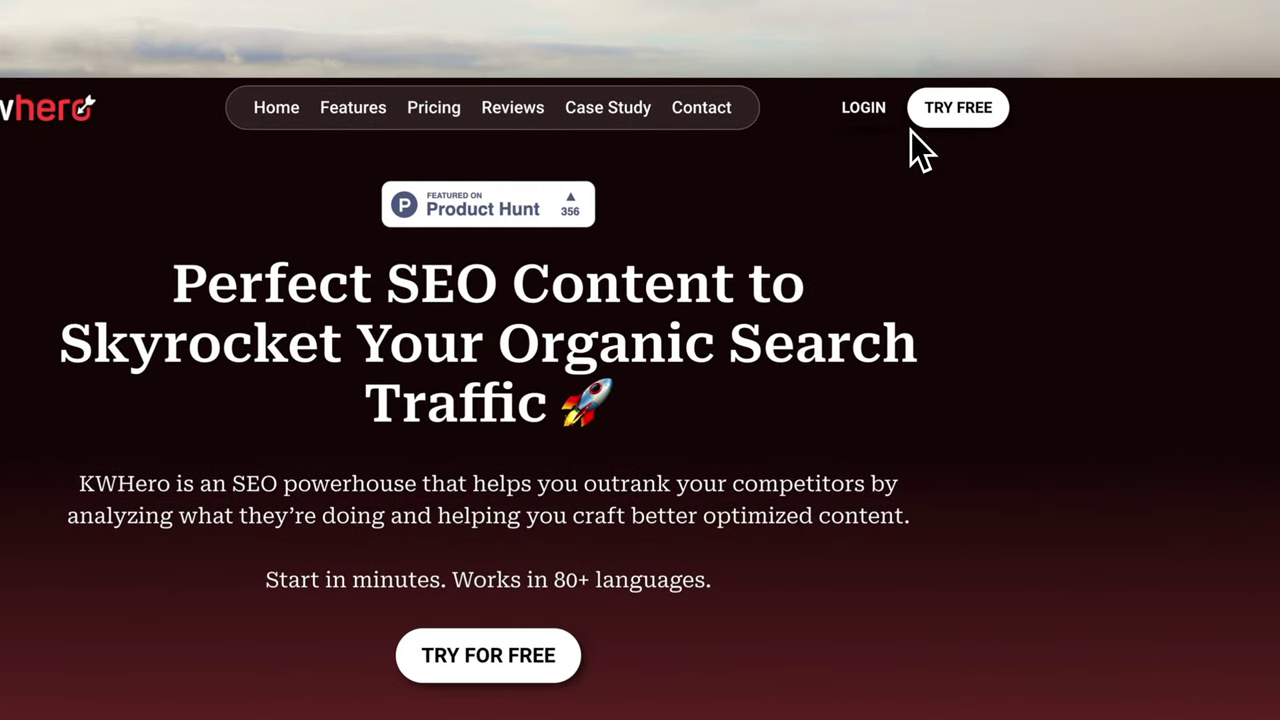
- Go to the pricing section and select the Basic plan's full $59/mo price
left_click(452, 128)
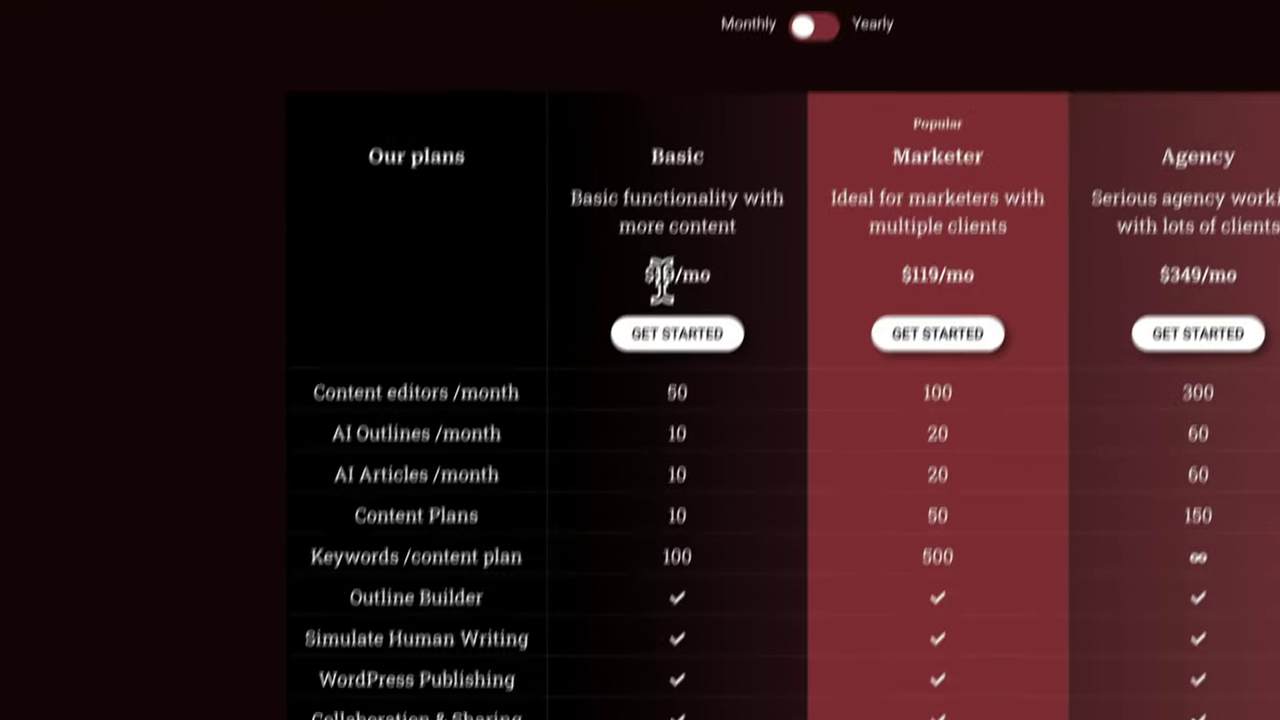
double_click(561, 565)
left_click_drag(668, 212, 729, 215)
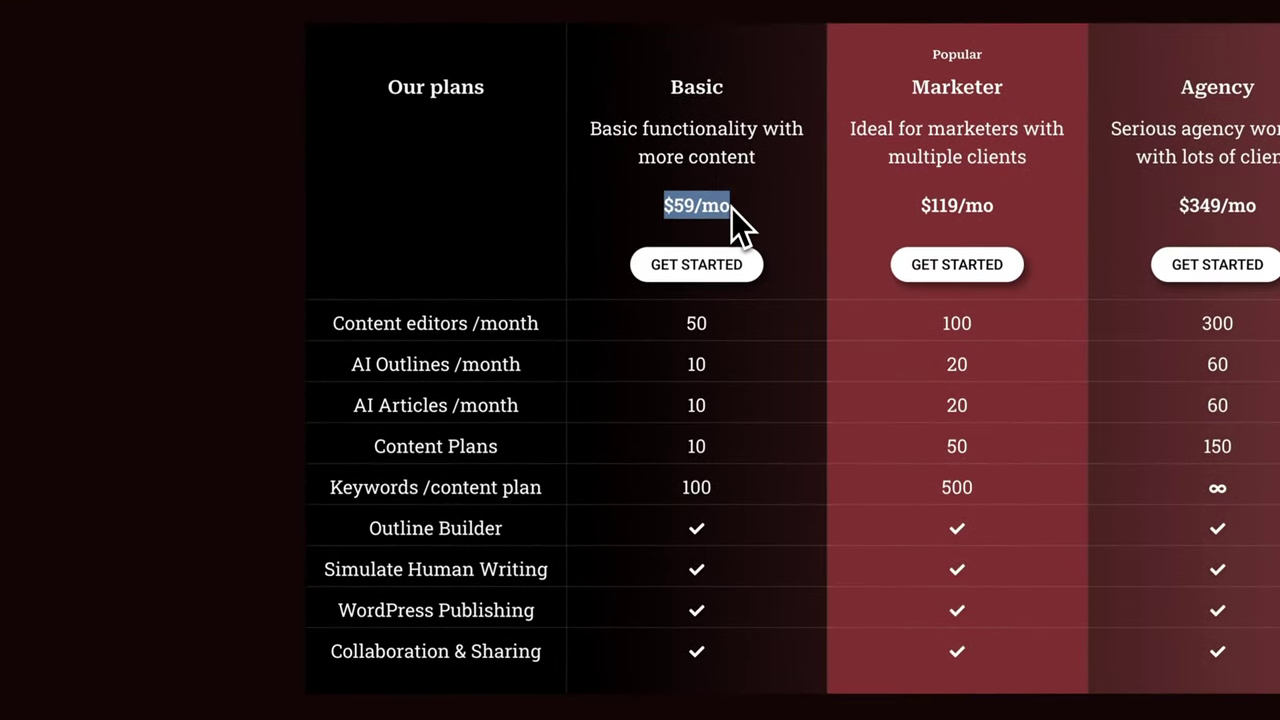